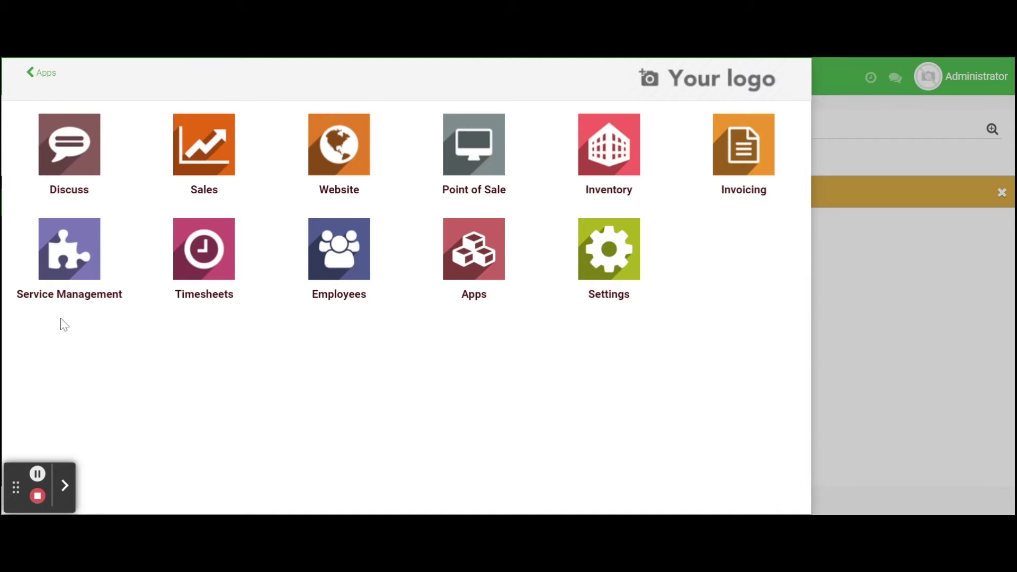
click(62, 262)
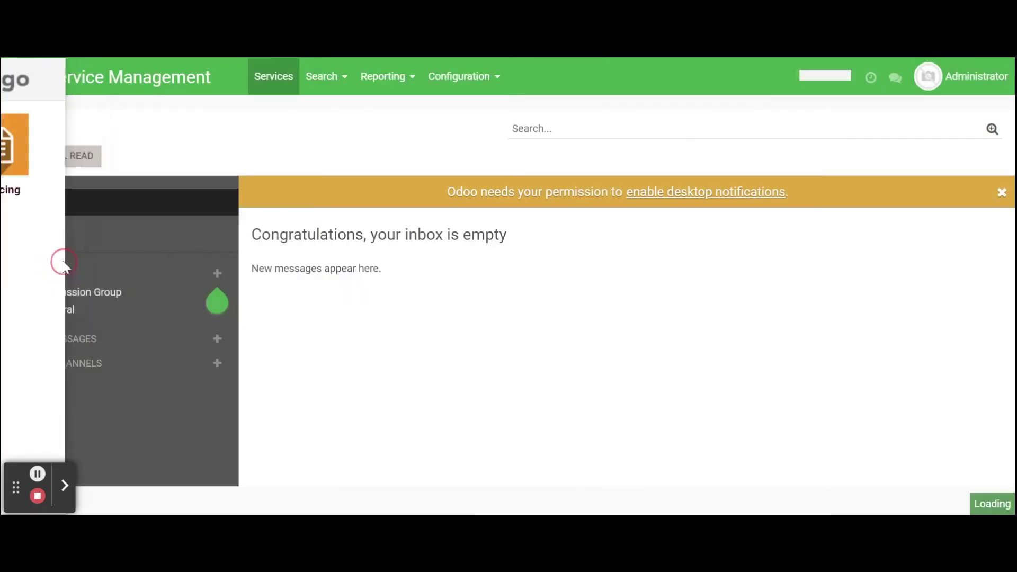
click(461, 87)
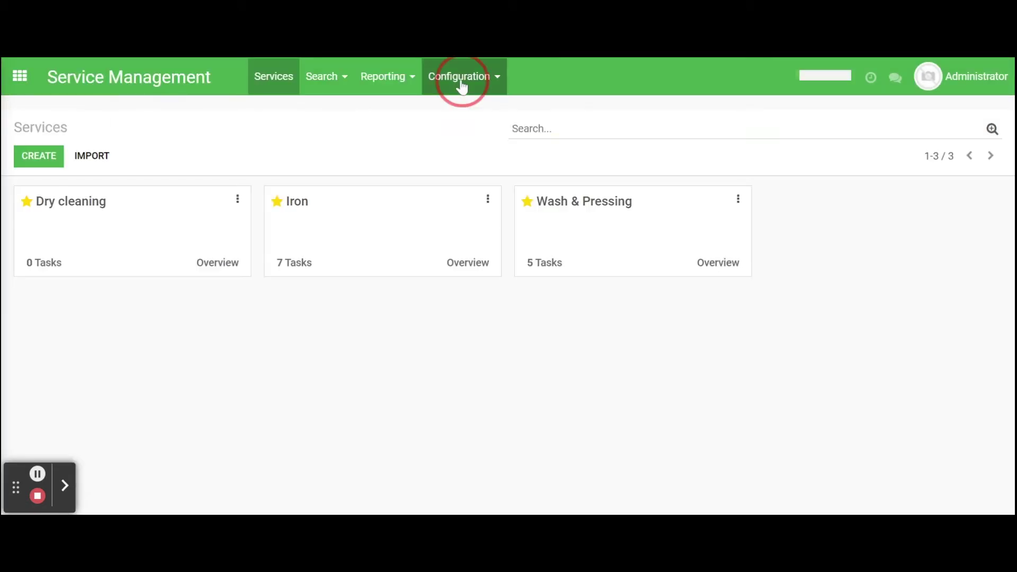
click(461, 174)
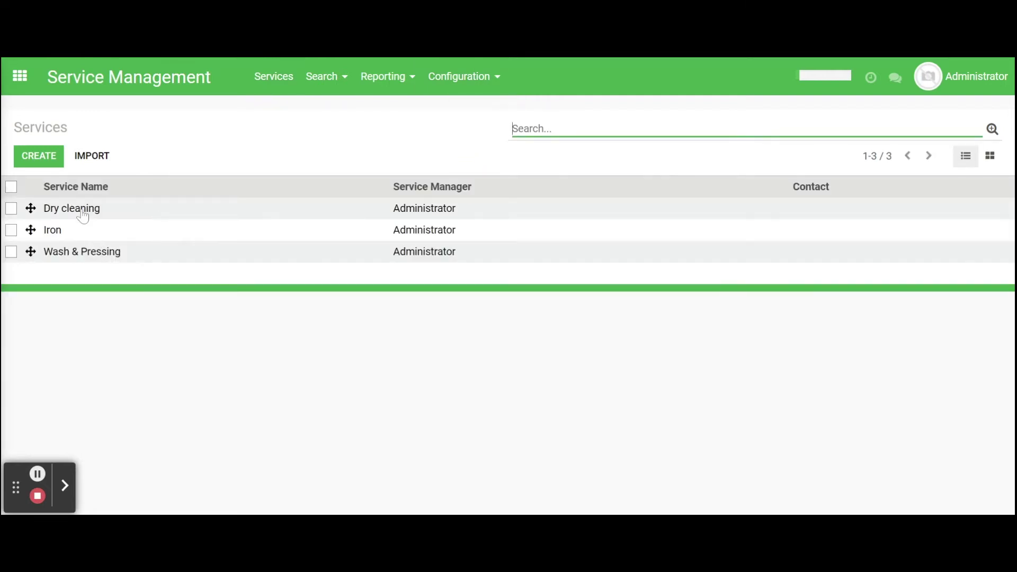
double_click(63, 209)
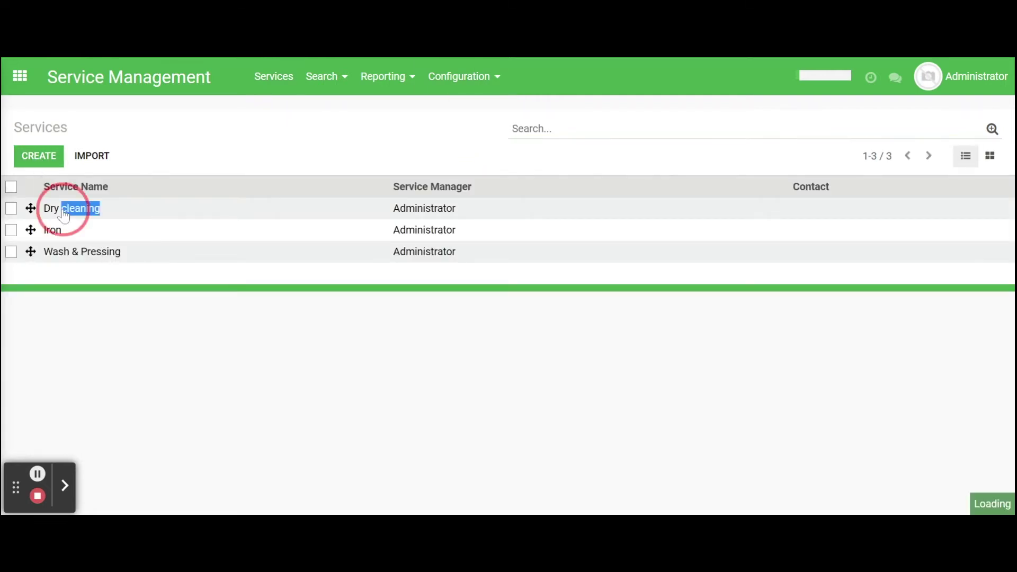
click(32, 153)
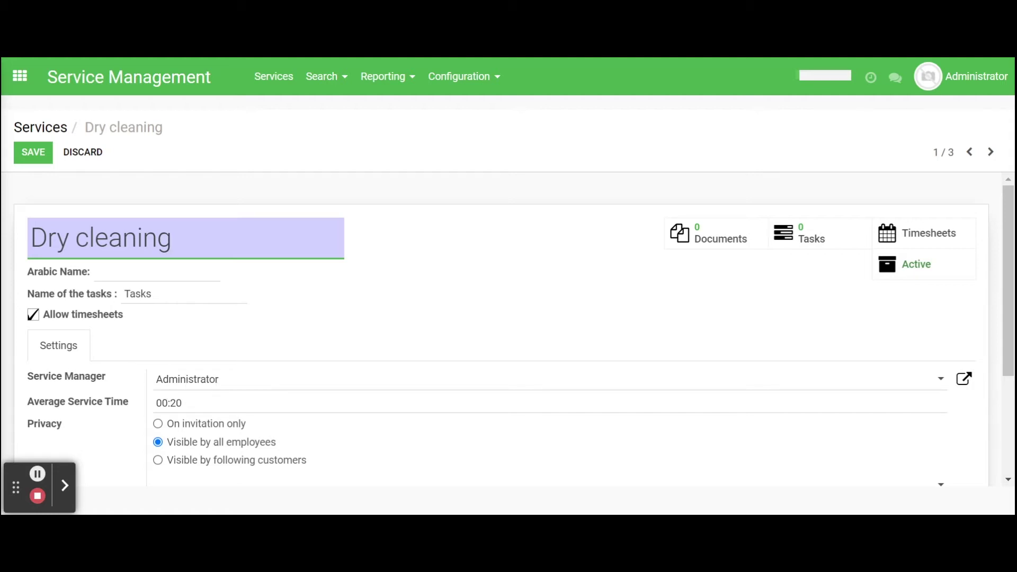
click(31, 152)
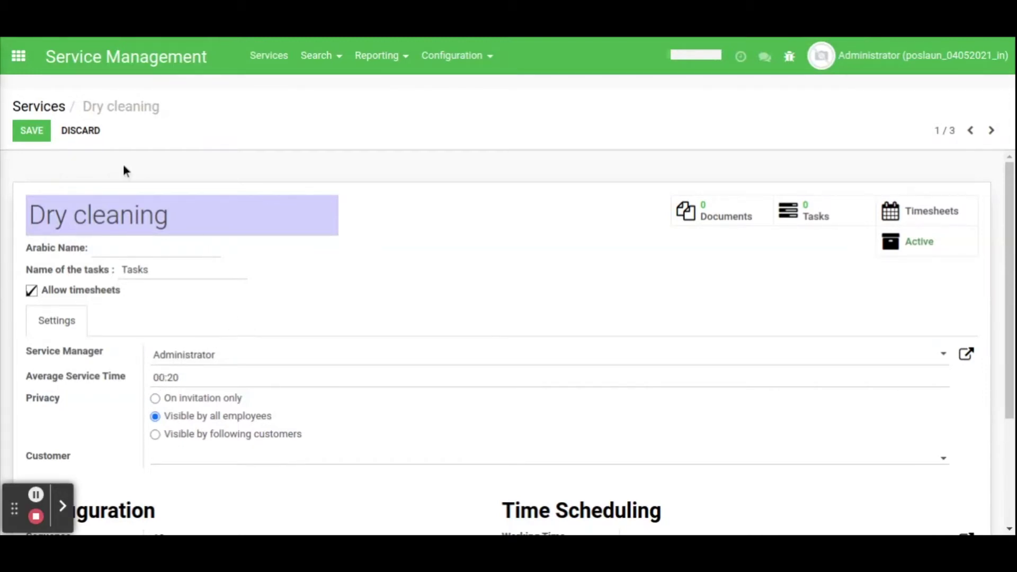
click(22, 132)
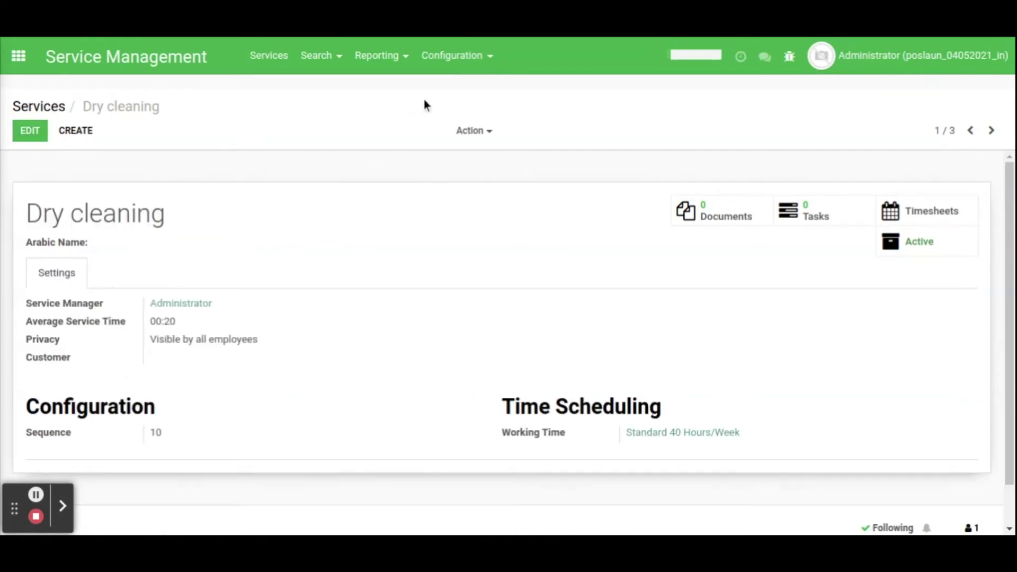
click(460, 62)
click(450, 109)
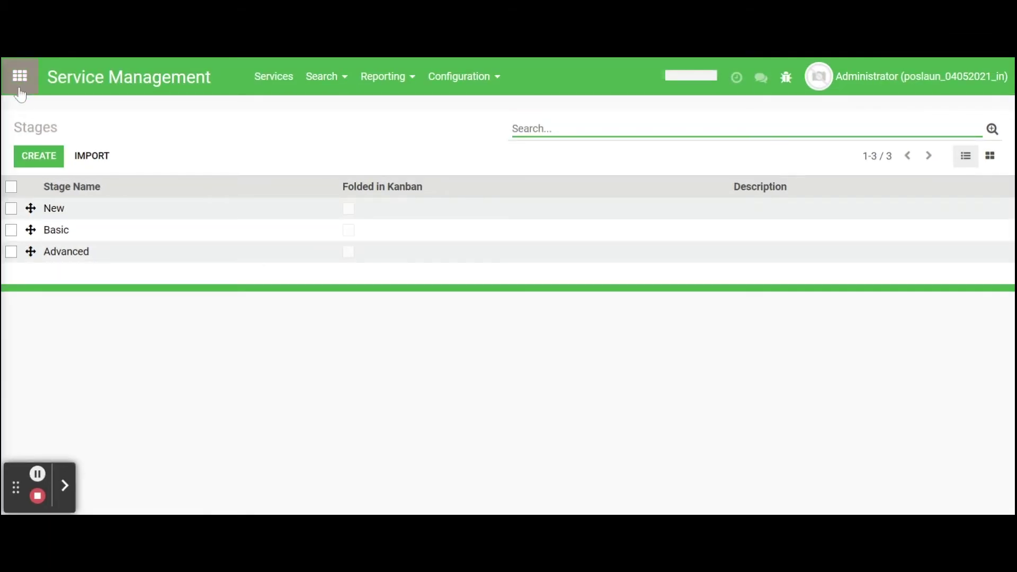
click(17, 85)
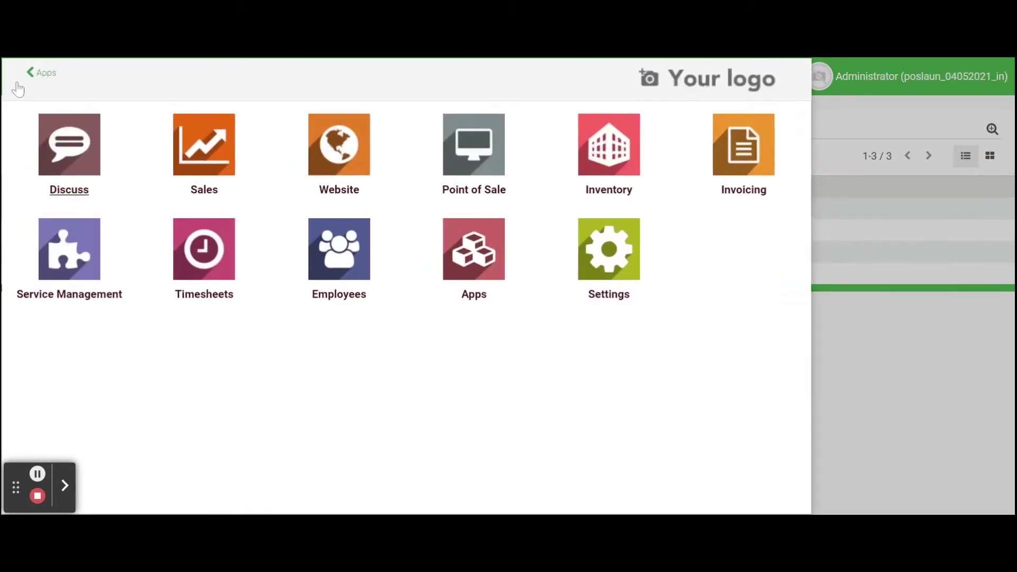
- Go to the Point of Sale product catalogue
click(477, 163)
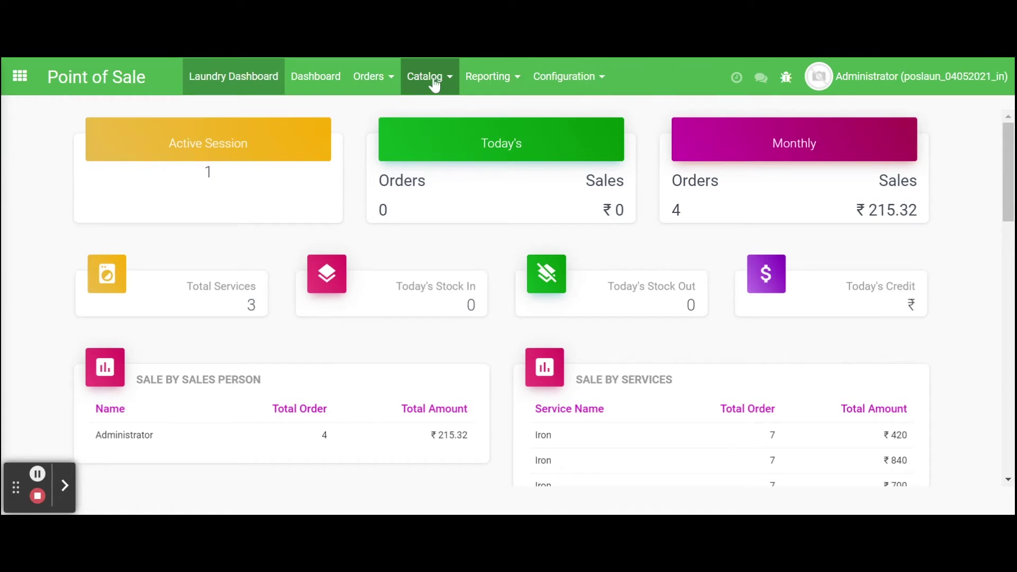
click(435, 83)
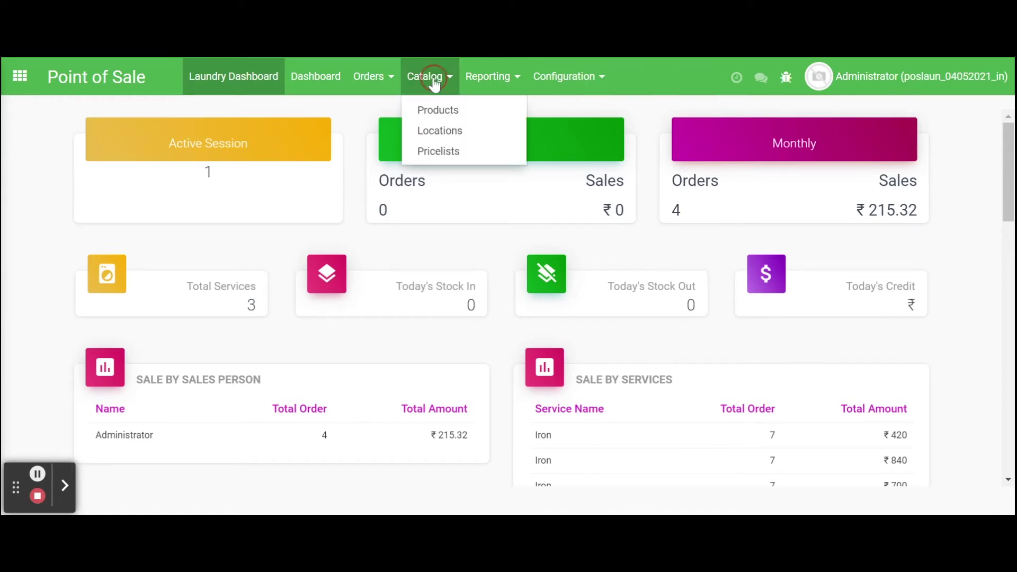
click(439, 115)
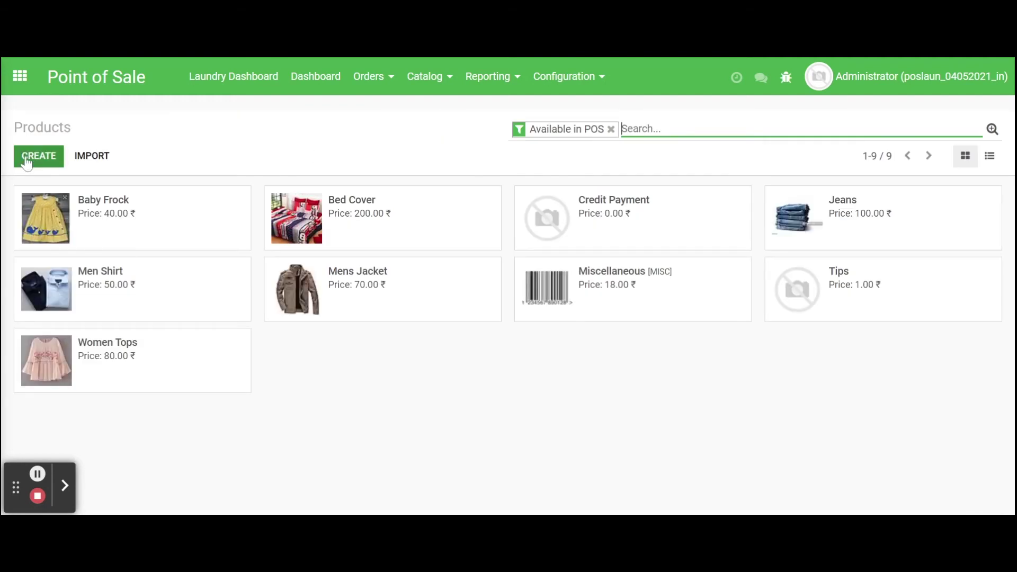
- Save Baby Frock with service prices Dry cleaning 30.00, Iron 20.00, Wash & Pressing 40.00
click(164, 217)
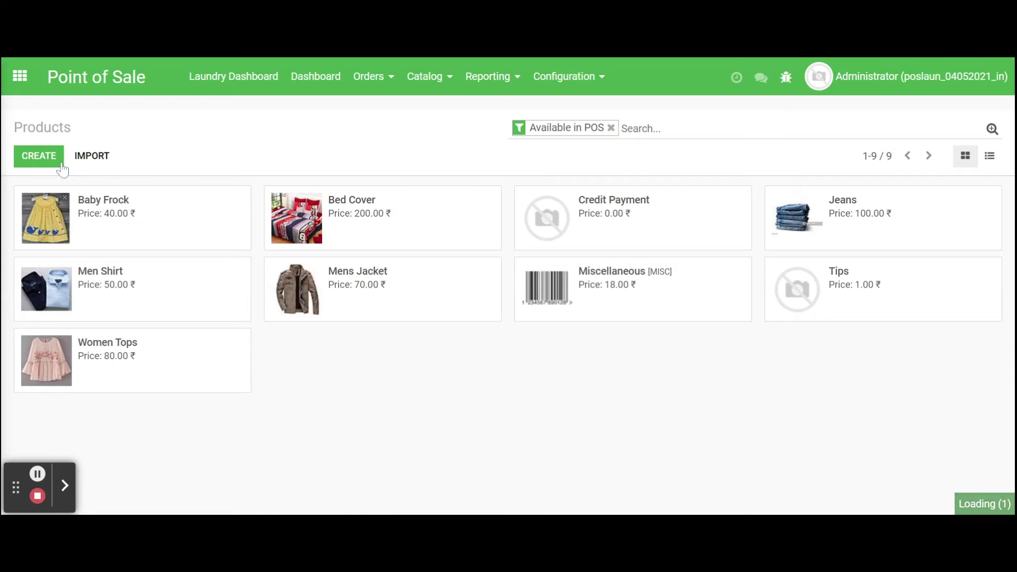
click(20, 157)
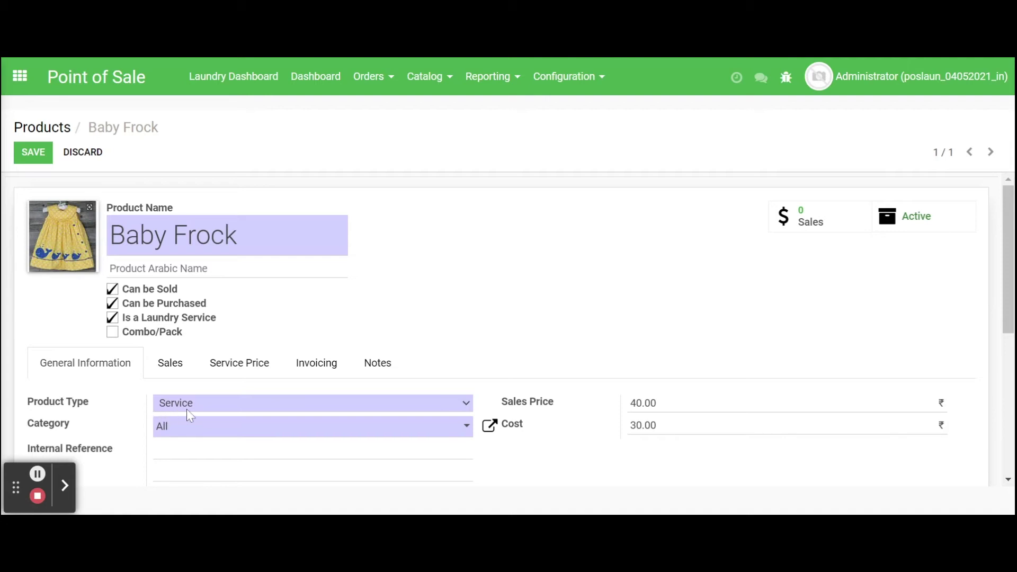
click(241, 365)
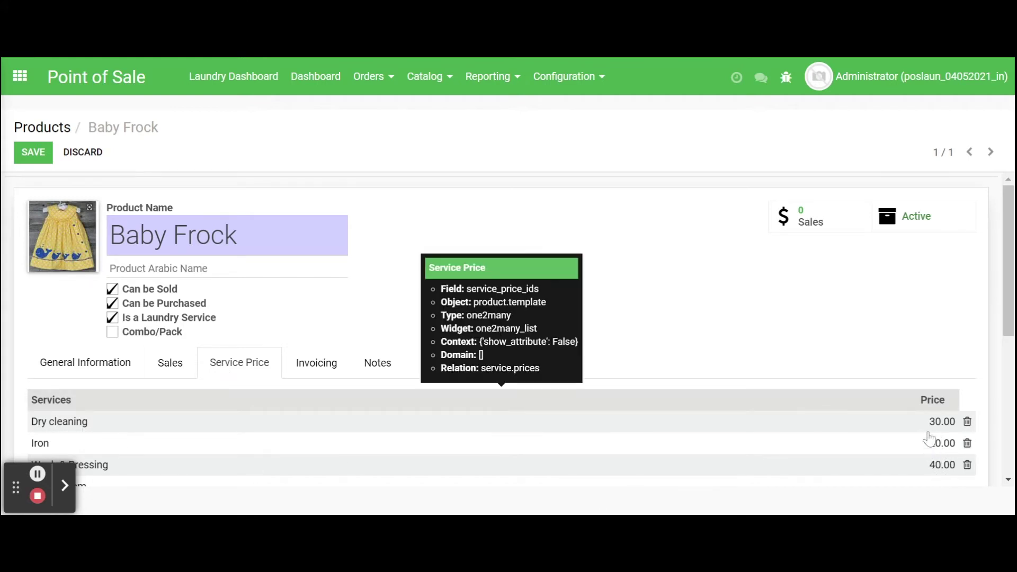
click(44, 158)
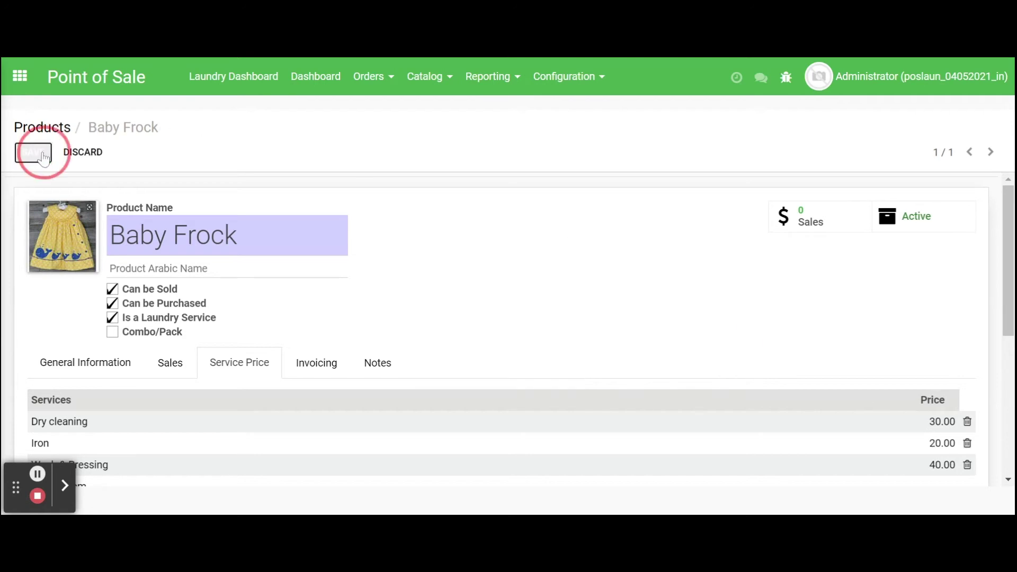
click(52, 135)
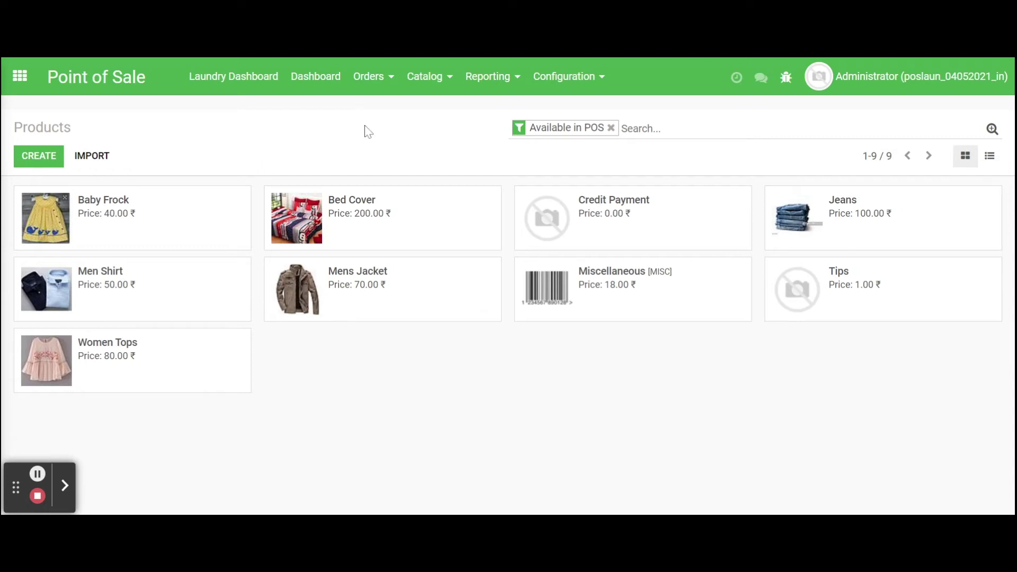
click(425, 85)
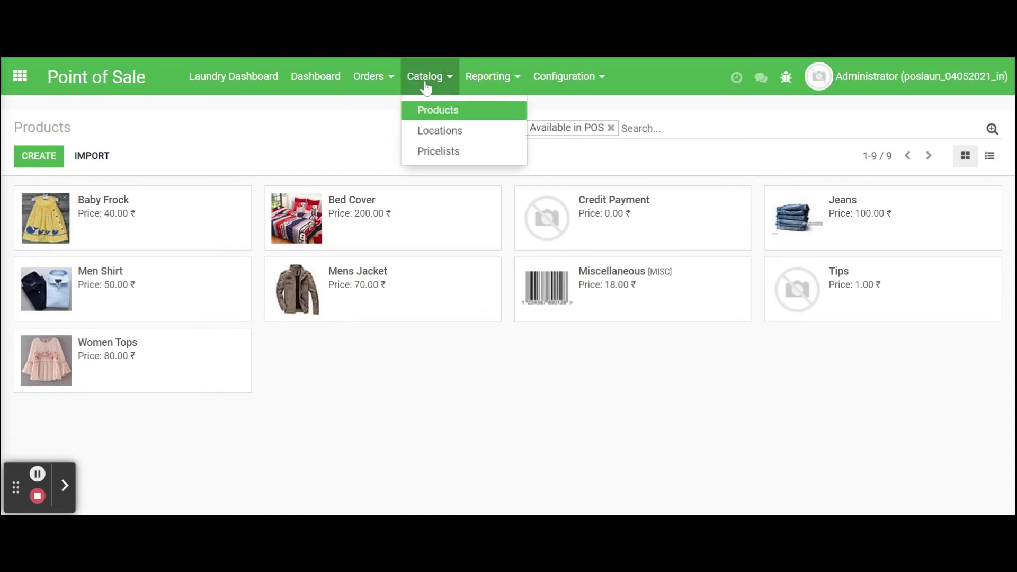
- Review the shelf locations, then resume the Main point-of-sale session from the dashboard
click(432, 137)
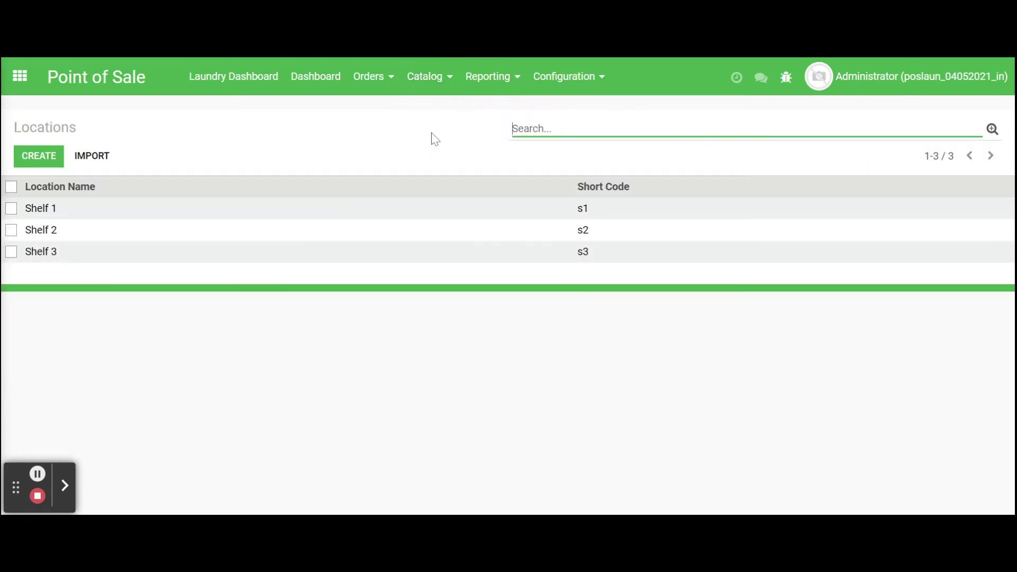
click(435, 139)
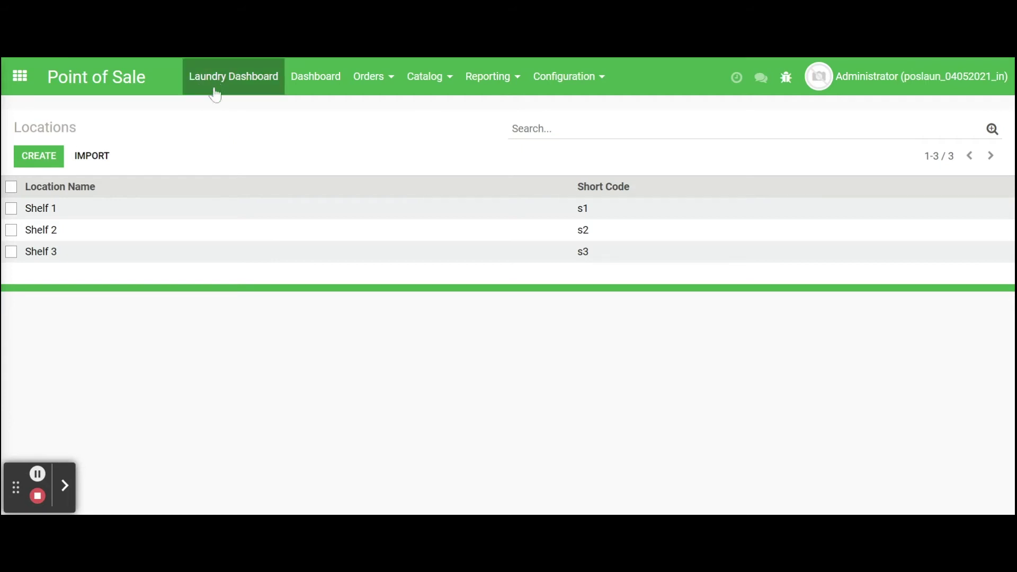
click(310, 82)
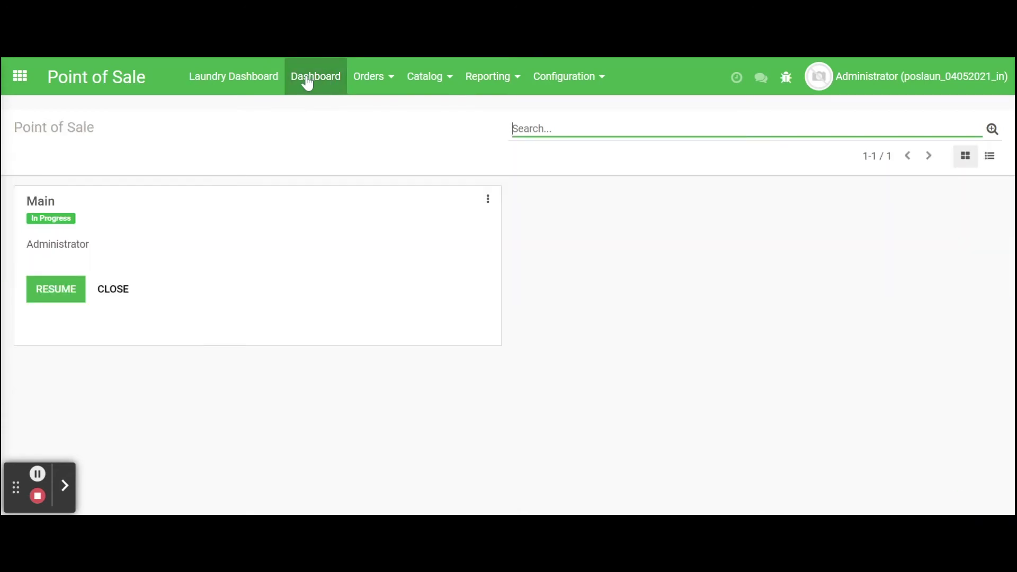
click(65, 291)
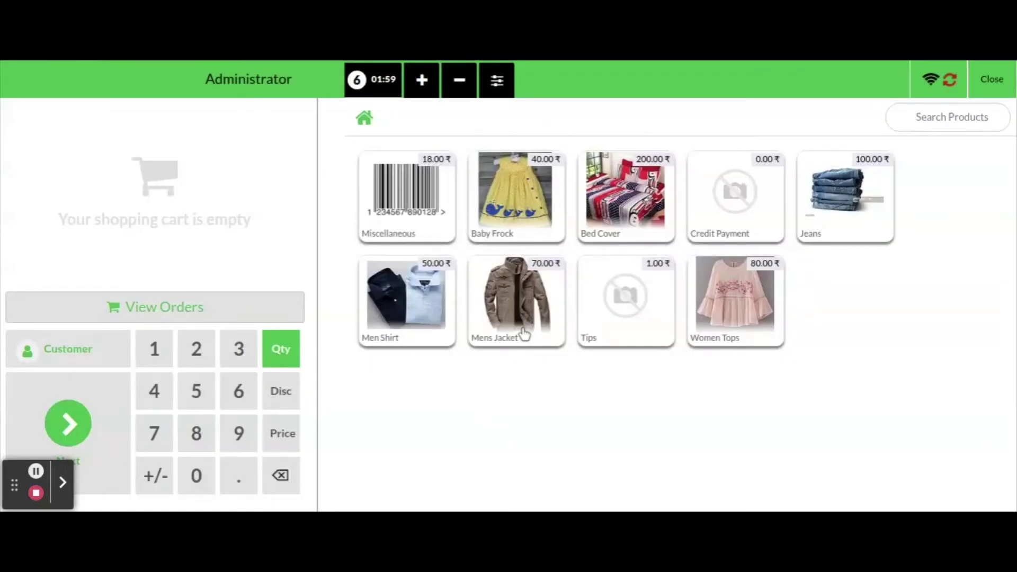
- Add two Mens Jackets with Iron and Wash & Pressing services to the order
click(515, 308)
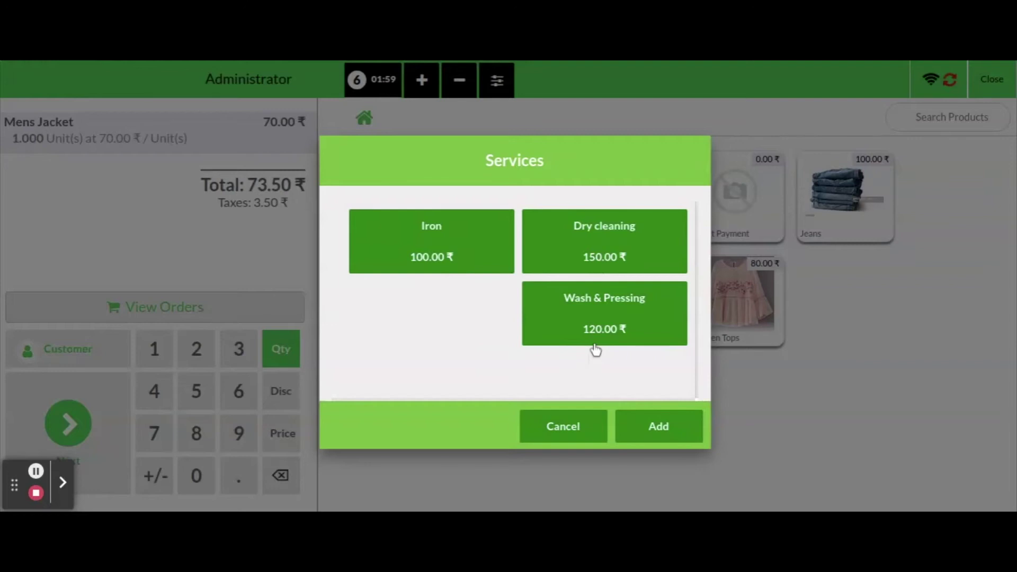
click(483, 244)
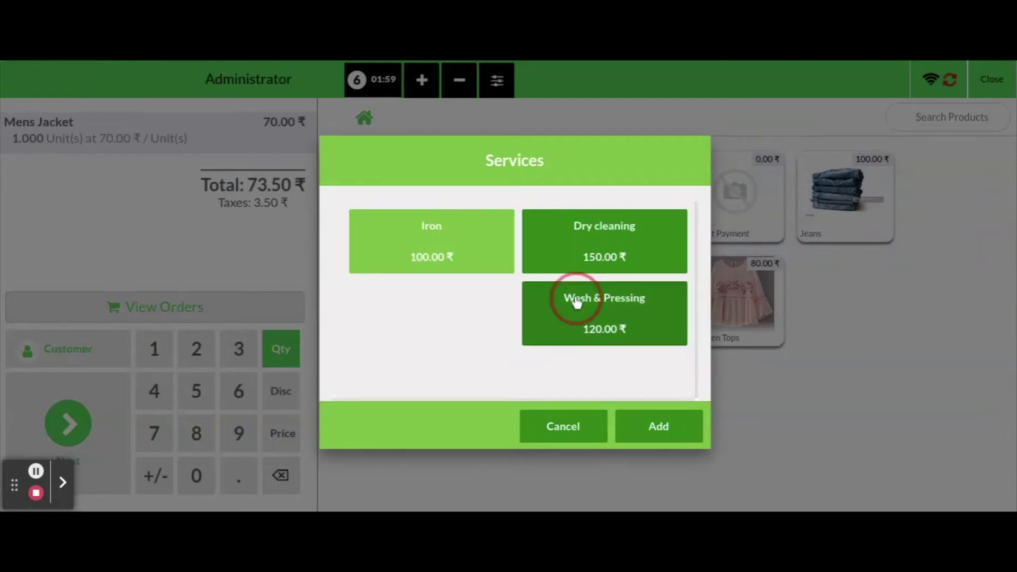
click(577, 300)
click(654, 429)
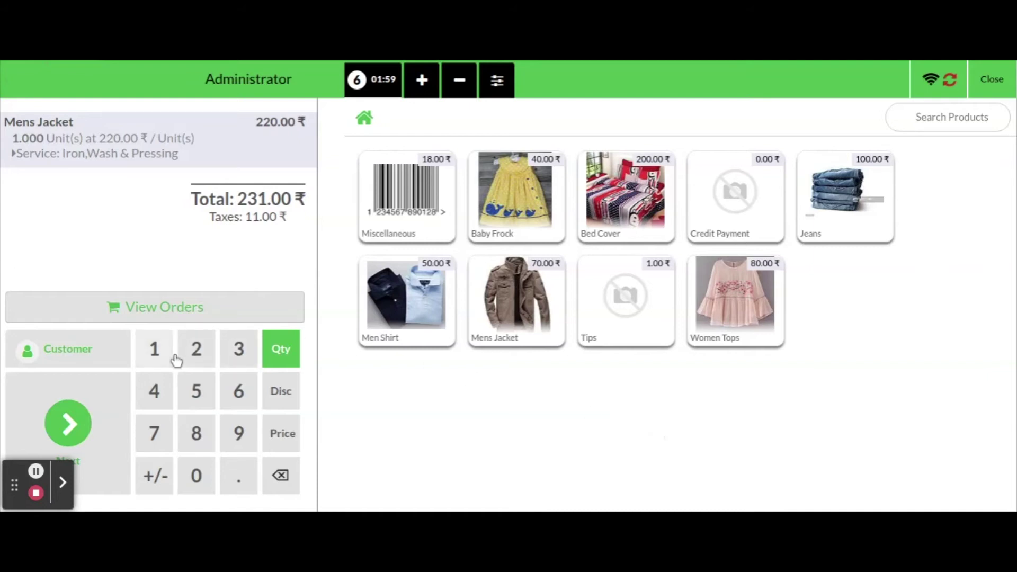
click(202, 352)
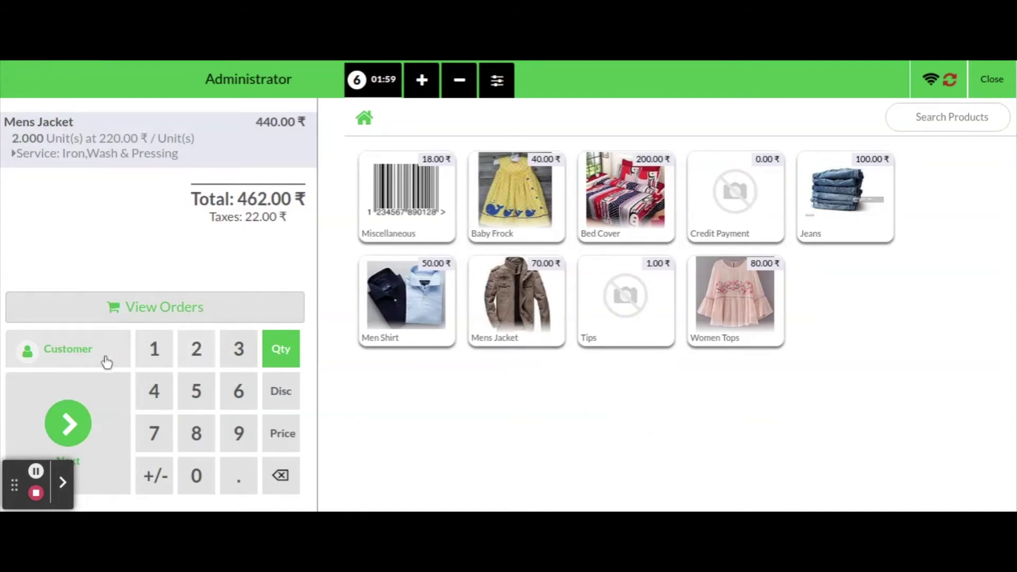
- Assign the chosen customer to the order and continue to its details
click(64, 354)
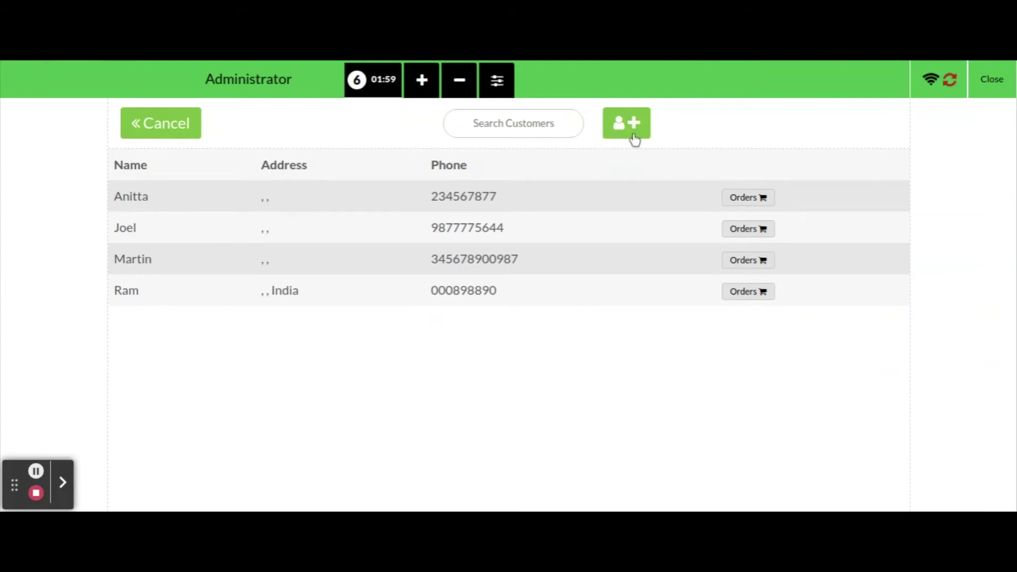
click(485, 194)
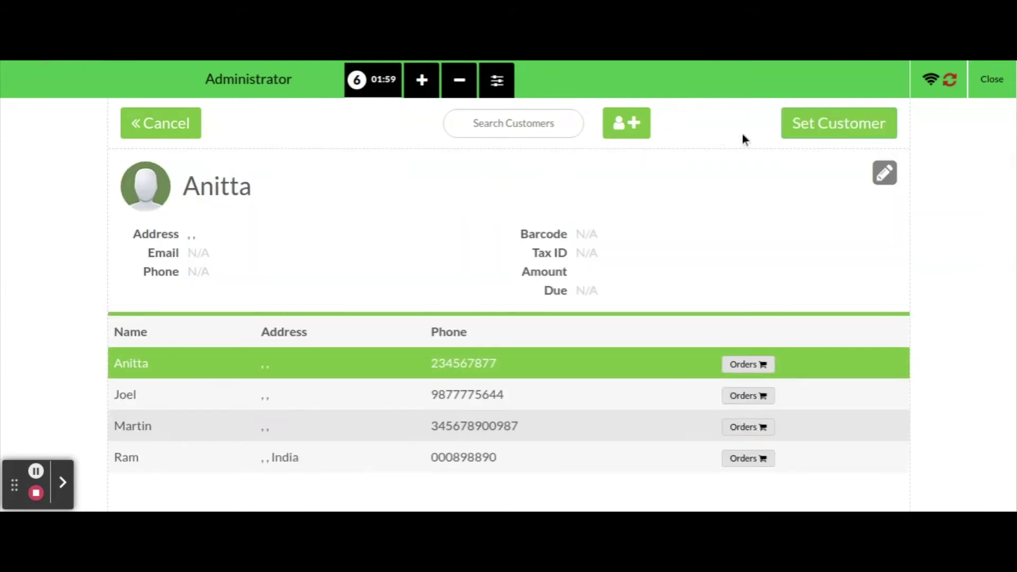
click(810, 124)
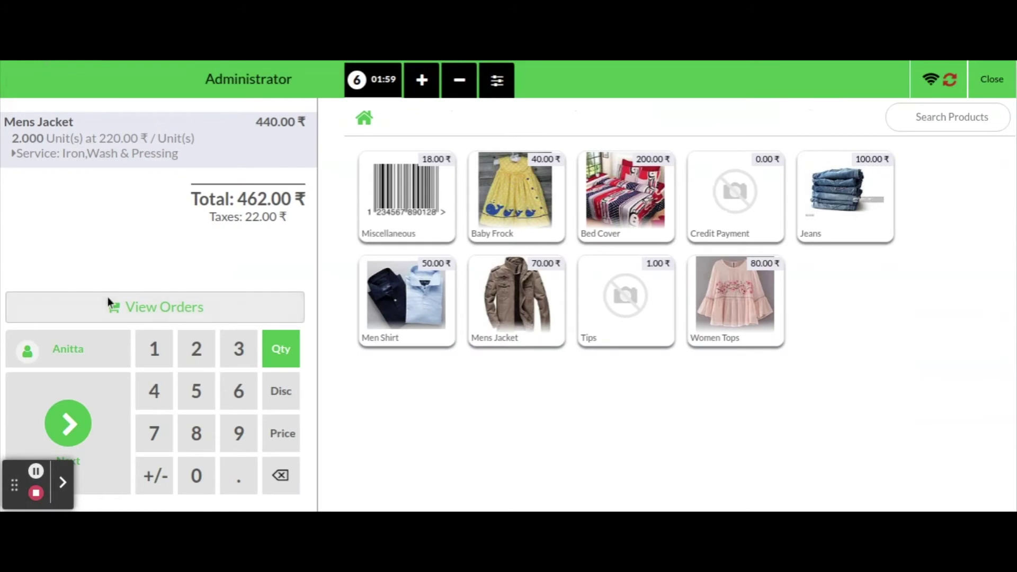
click(69, 421)
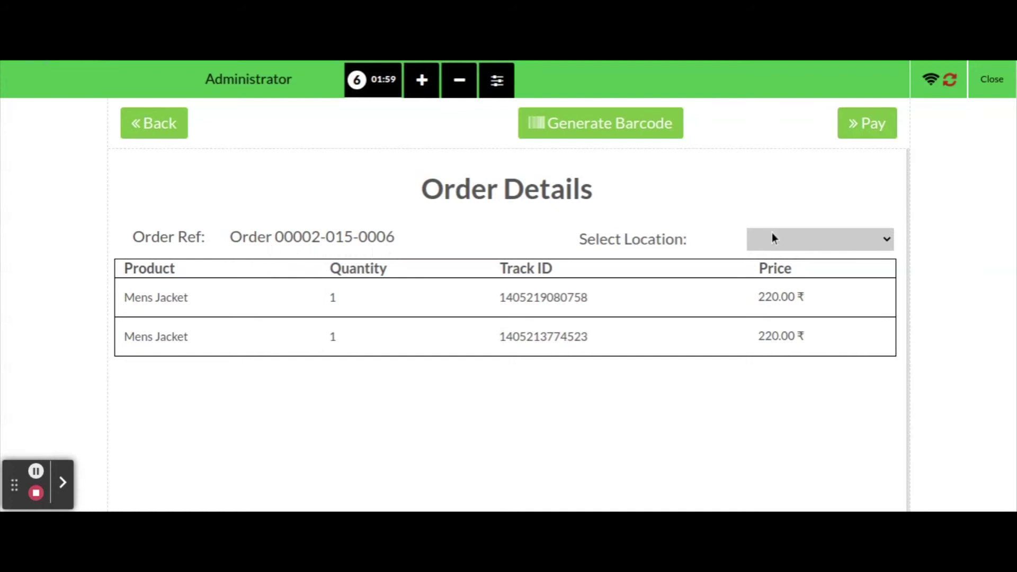
- Generate barcodes for both jackets and set Shelf 2 as the order's storage location
click(761, 297)
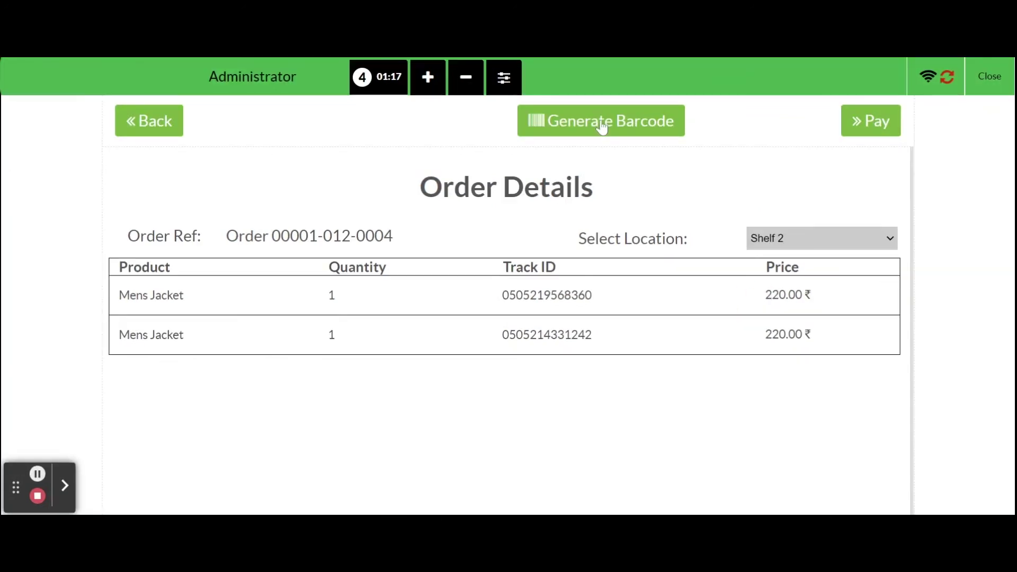
click(575, 126)
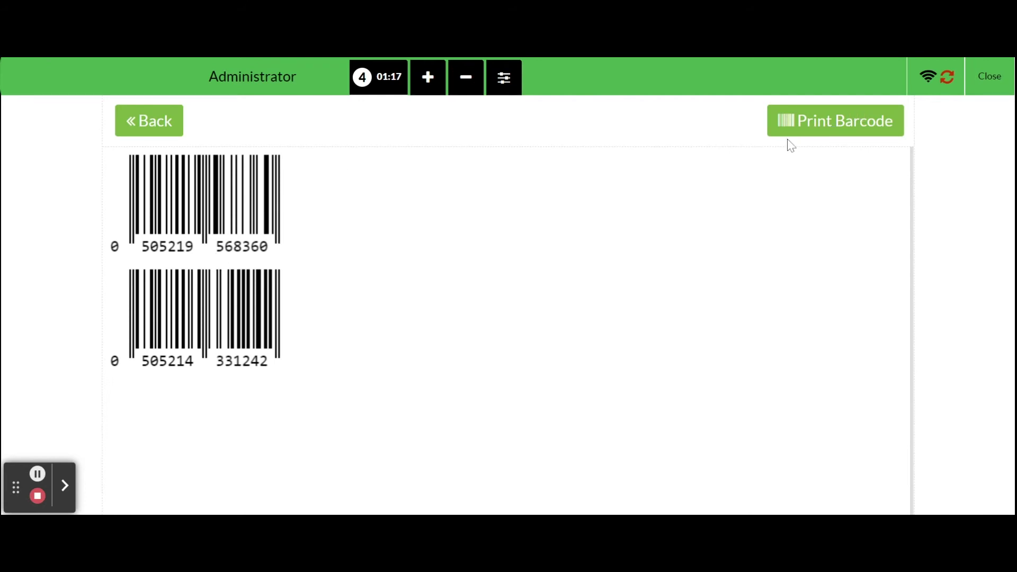
click(145, 123)
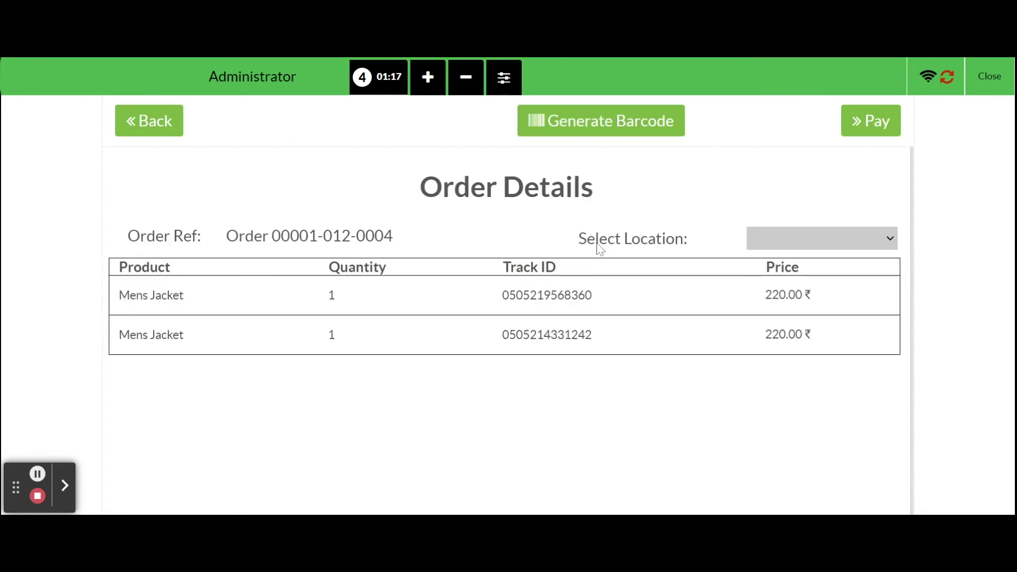
click(820, 241)
click(807, 286)
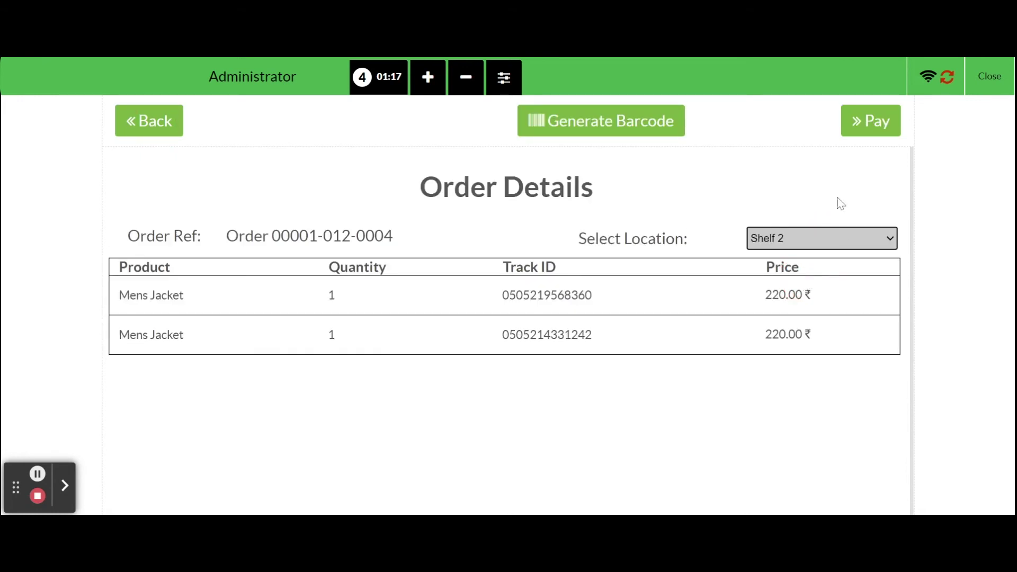
- Pay the 462.00 ₹ order with 500.00 cash, giving 38.00 change, then list past orders
click(870, 123)
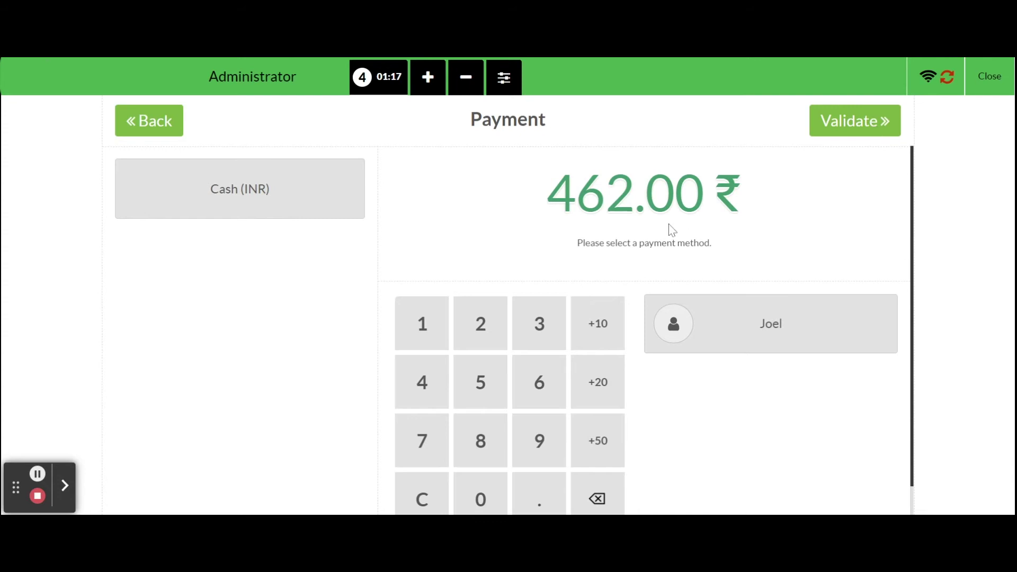
click(335, 201)
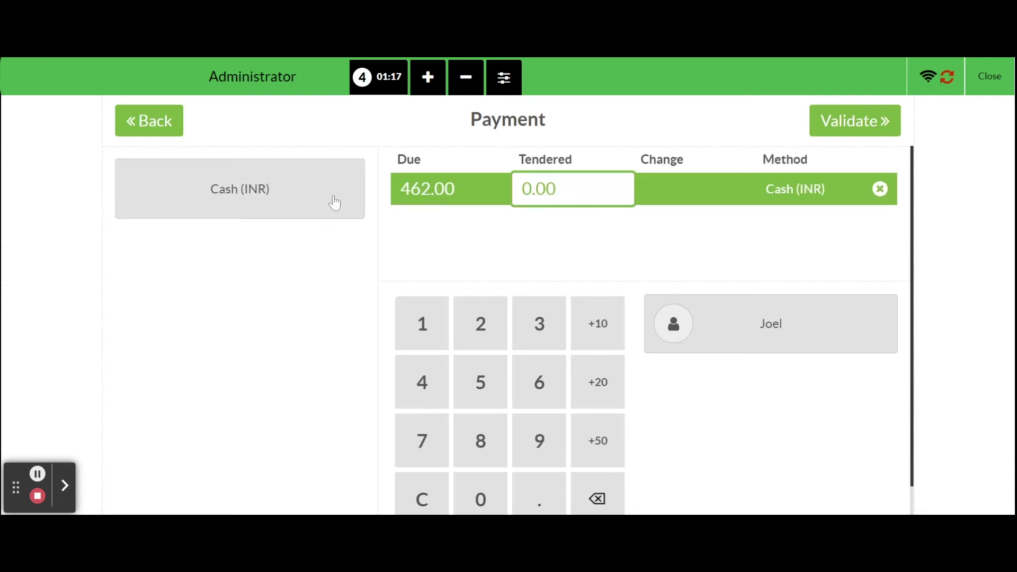
click(490, 387)
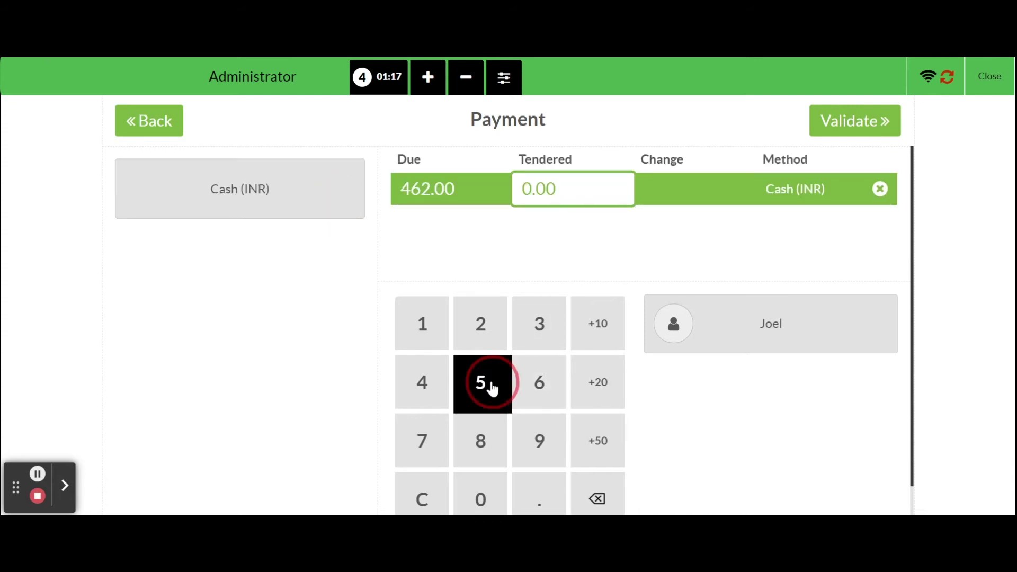
click(483, 505)
click(483, 504)
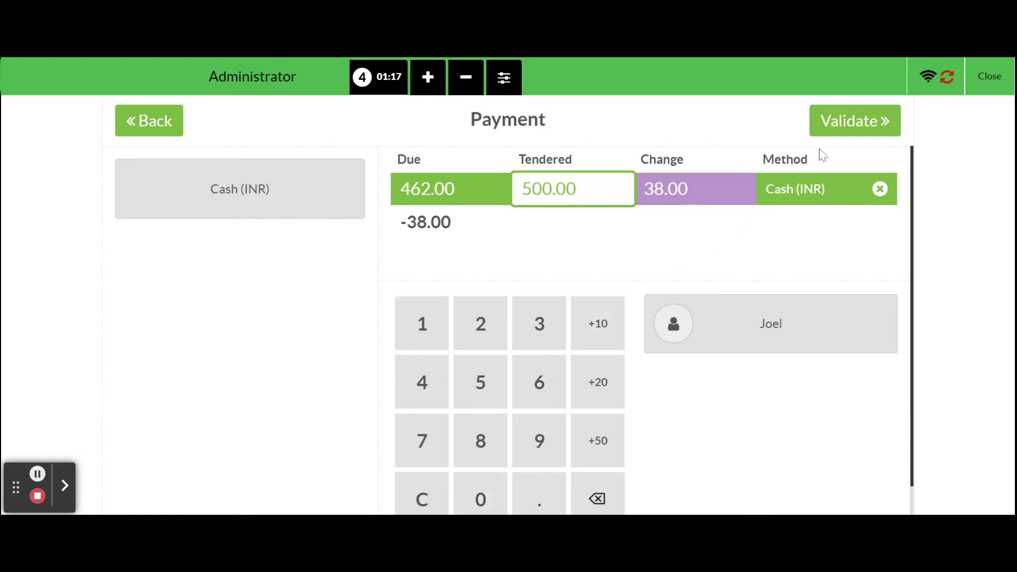
click(837, 131)
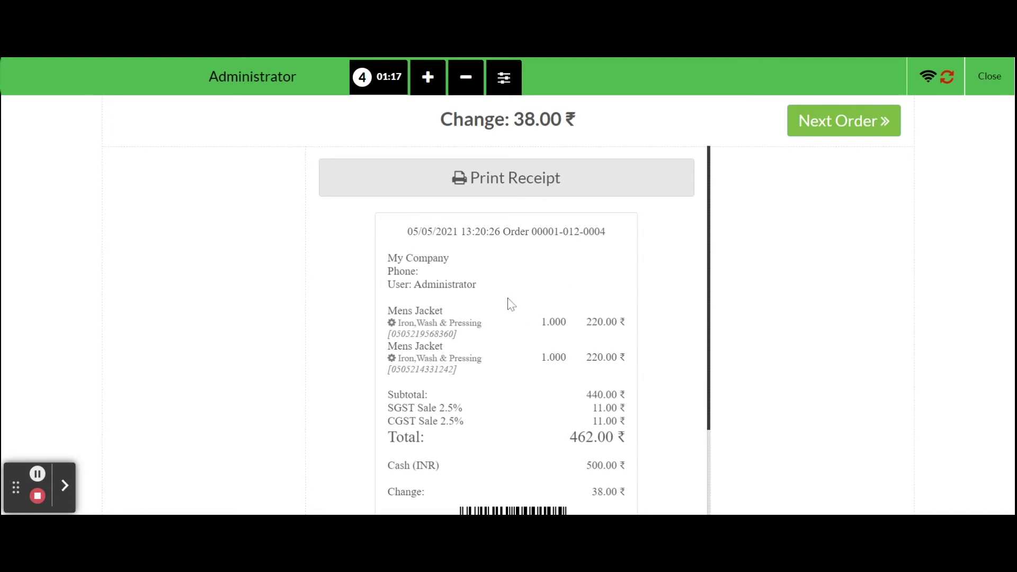
click(829, 136)
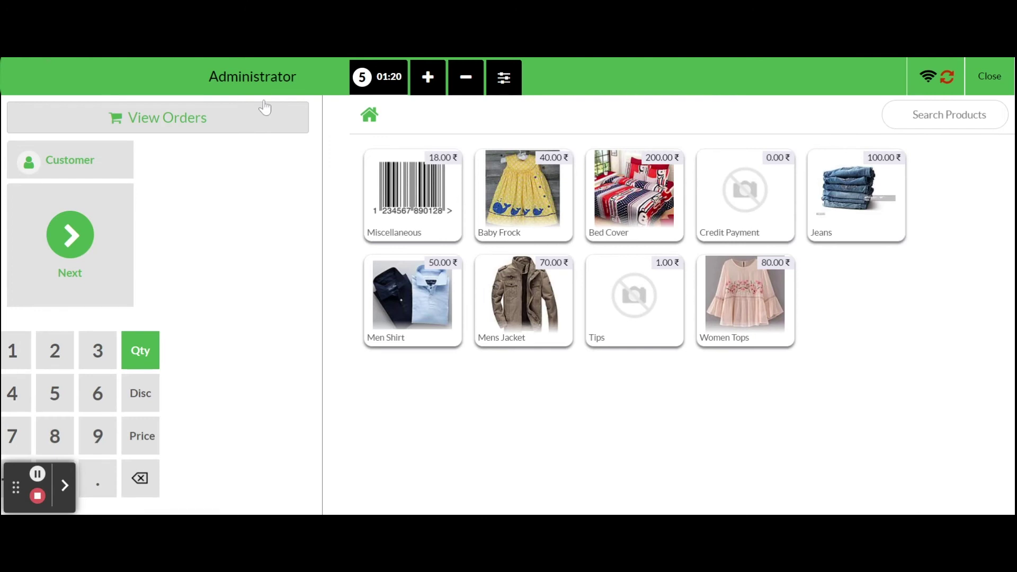
click(169, 126)
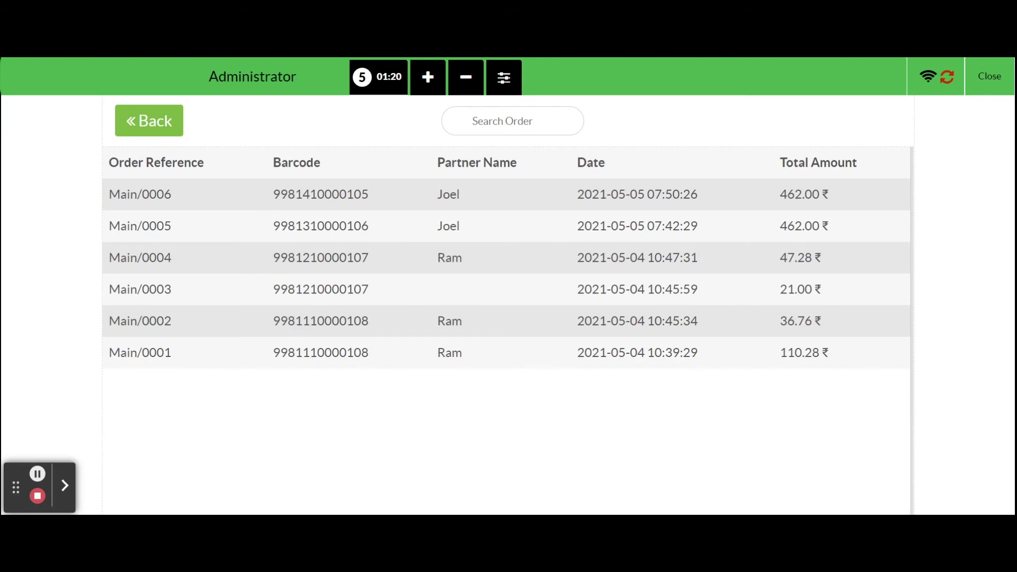
- Deliver only the first Mens Jacket of order Main/0005 and close its details
click(424, 229)
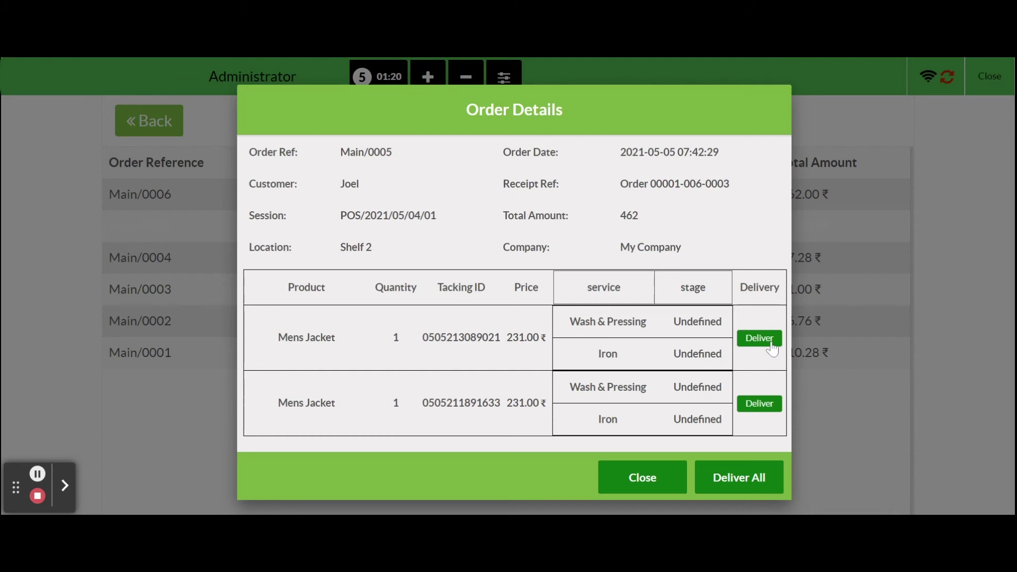
click(772, 347)
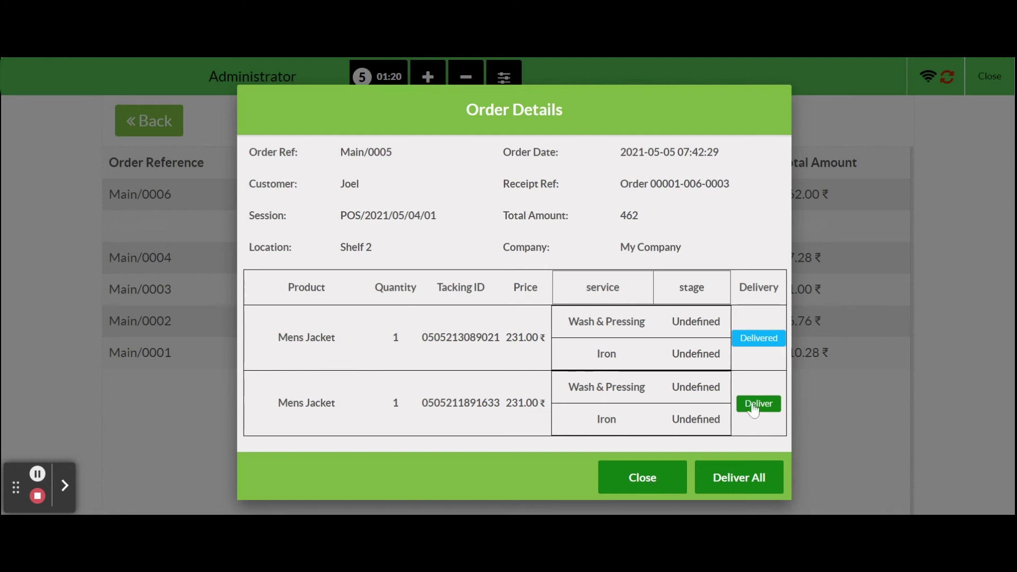
click(635, 484)
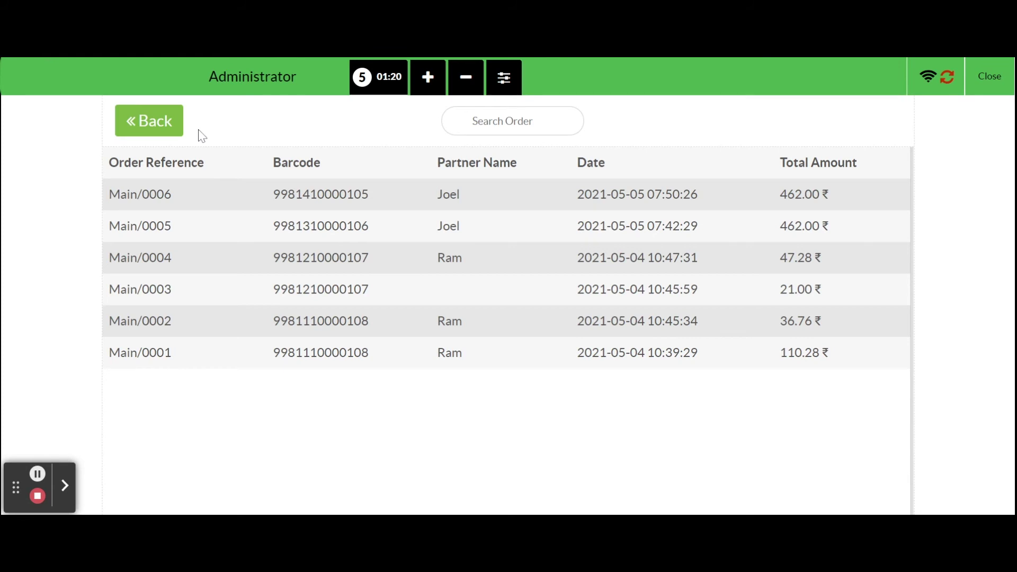
- Mark all three Abhaya items of order Main/0004 delivered with Deliver All
click(339, 259)
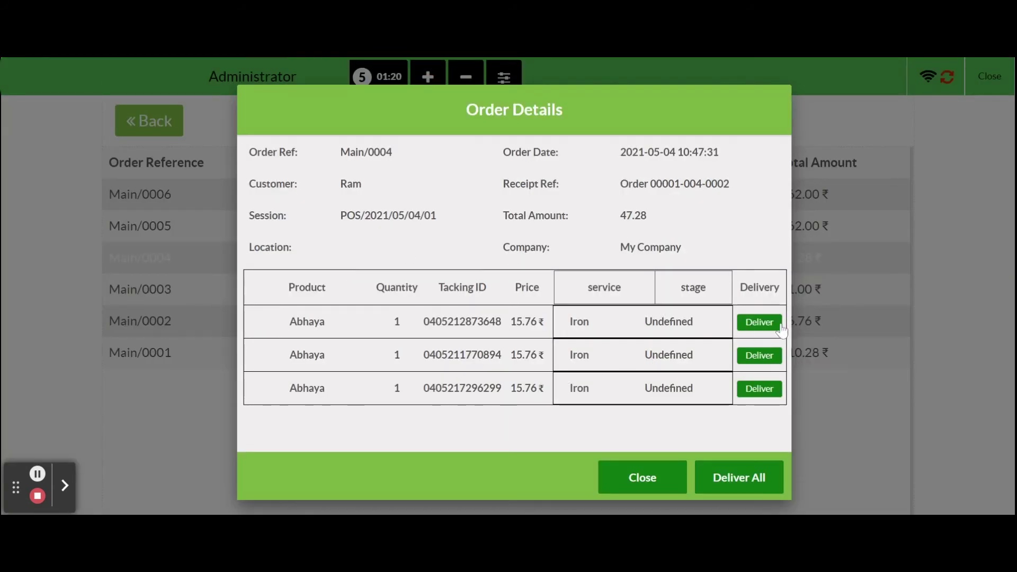
click(735, 481)
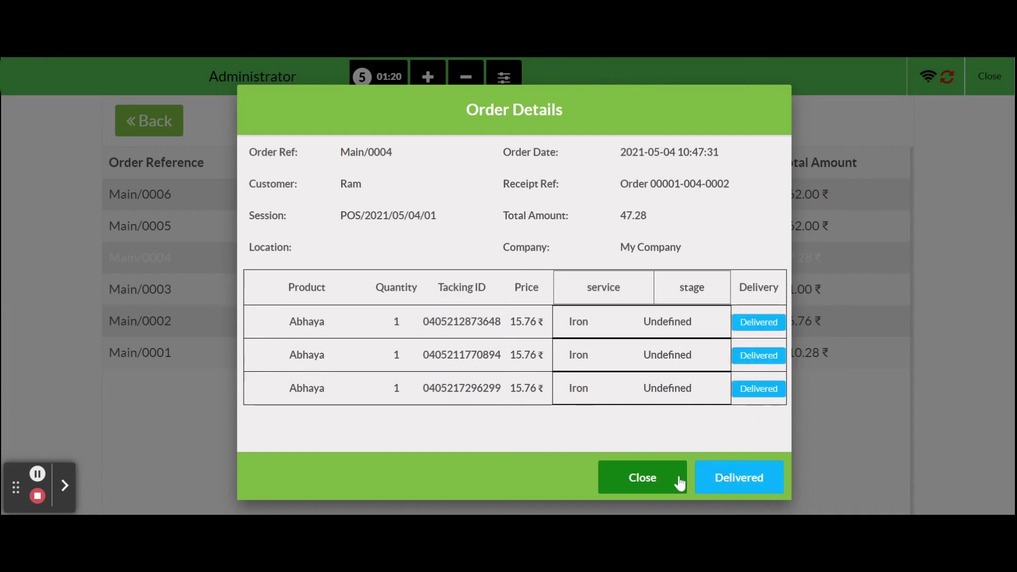
click(630, 479)
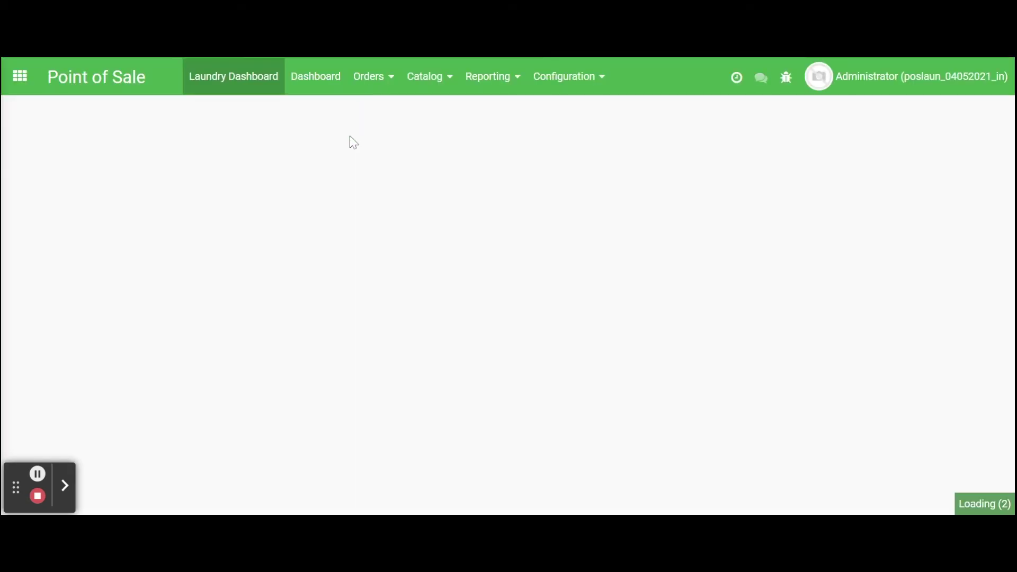
- Inspect backend order records Main/0005 and Main/0004 in the Point of Sale orders list
click(373, 84)
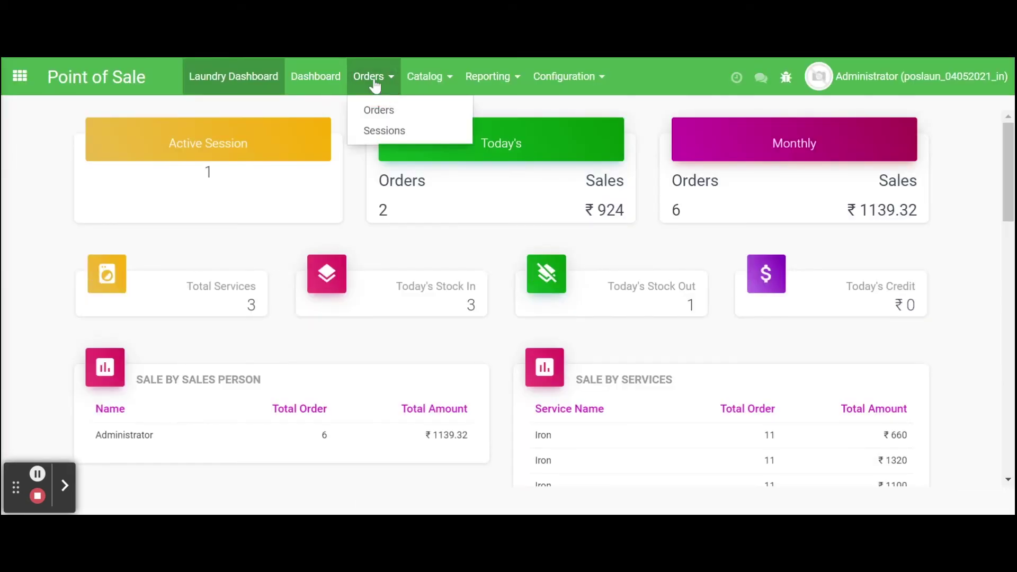
click(373, 130)
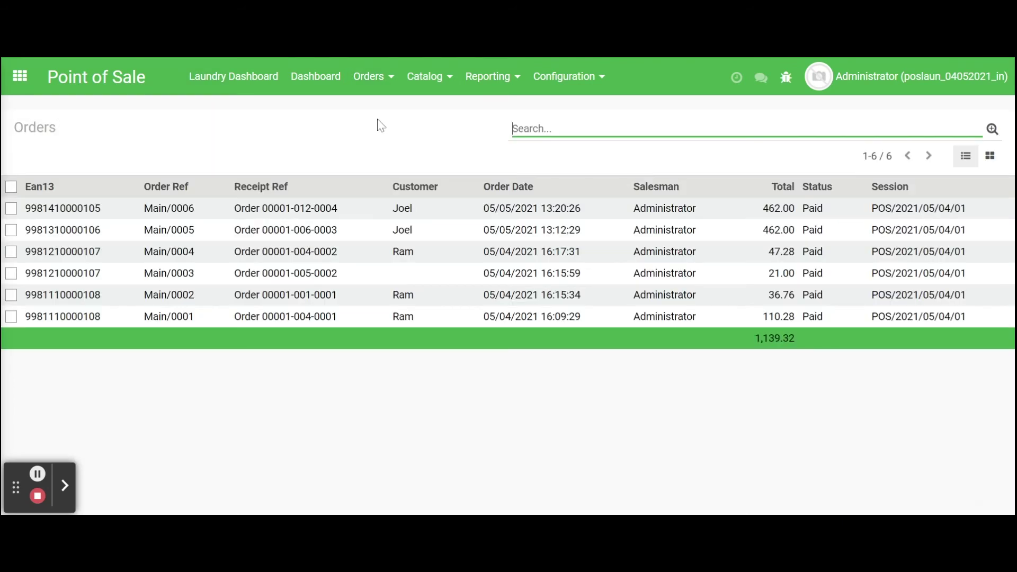
double_click(155, 230)
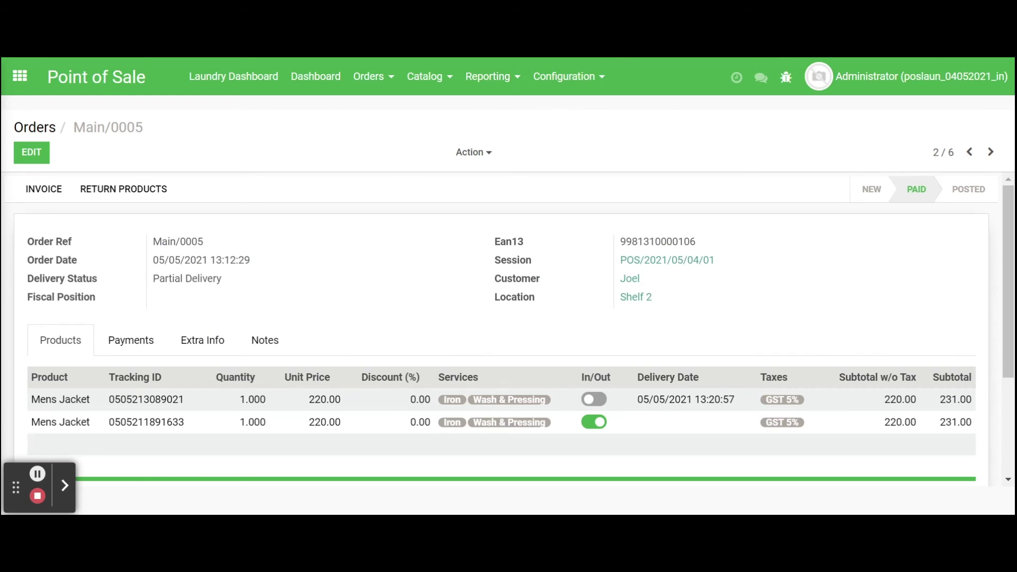
click(991, 152)
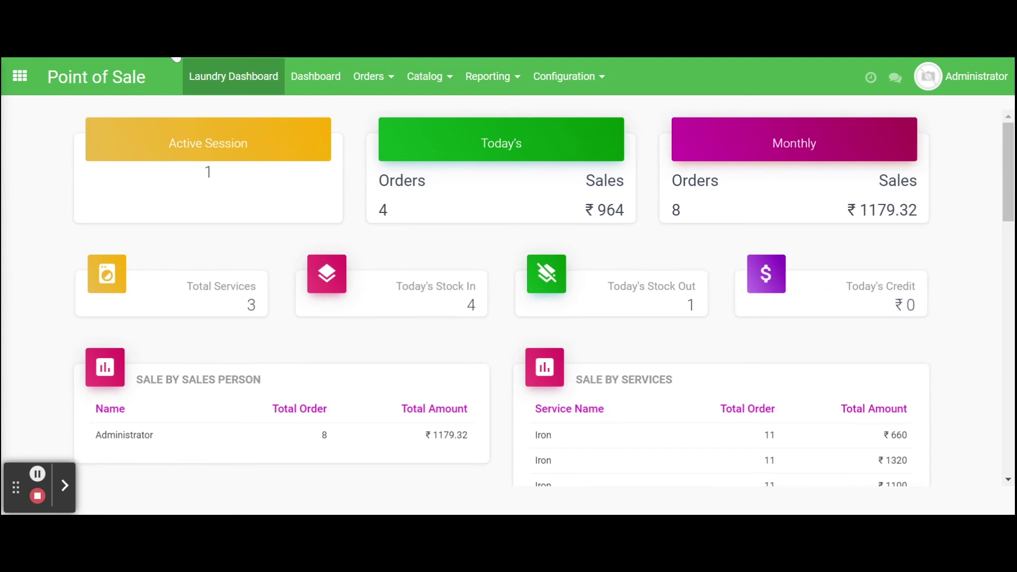
click(582, 86)
- Add Credit (INR) alongside Cash (INR) to the Main point of sale's payment methods and save
click(582, 111)
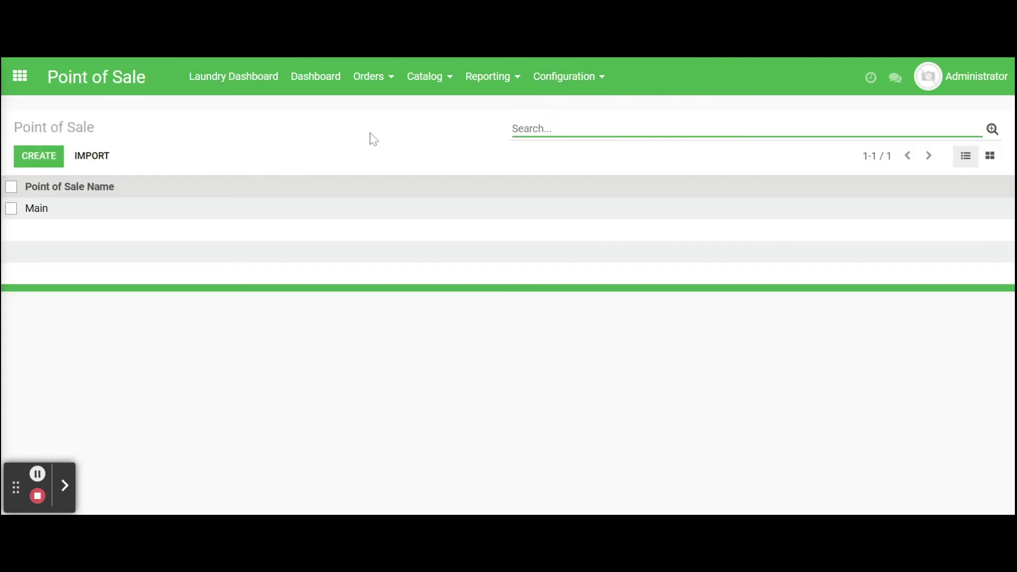
click(129, 209)
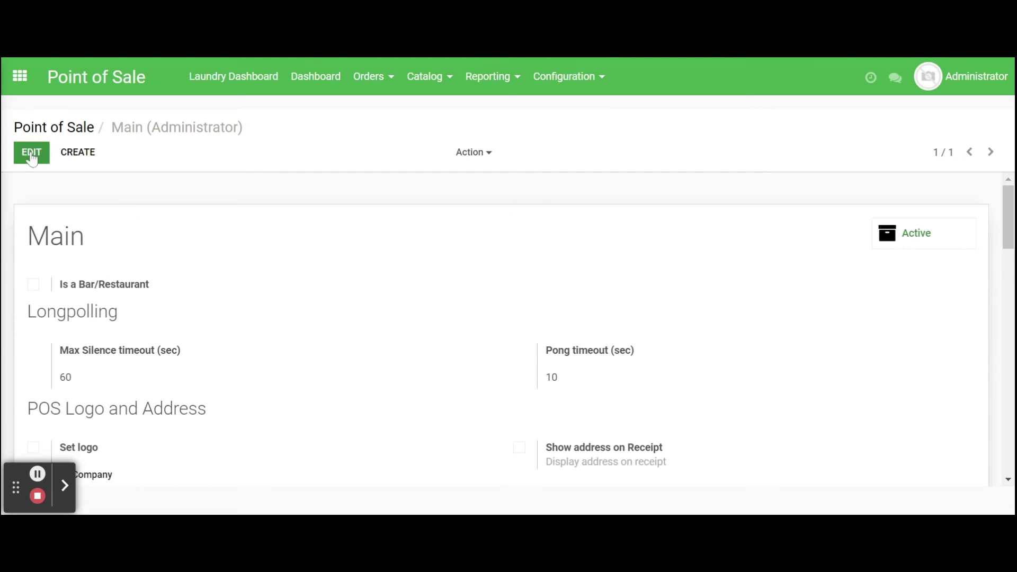
click(32, 152)
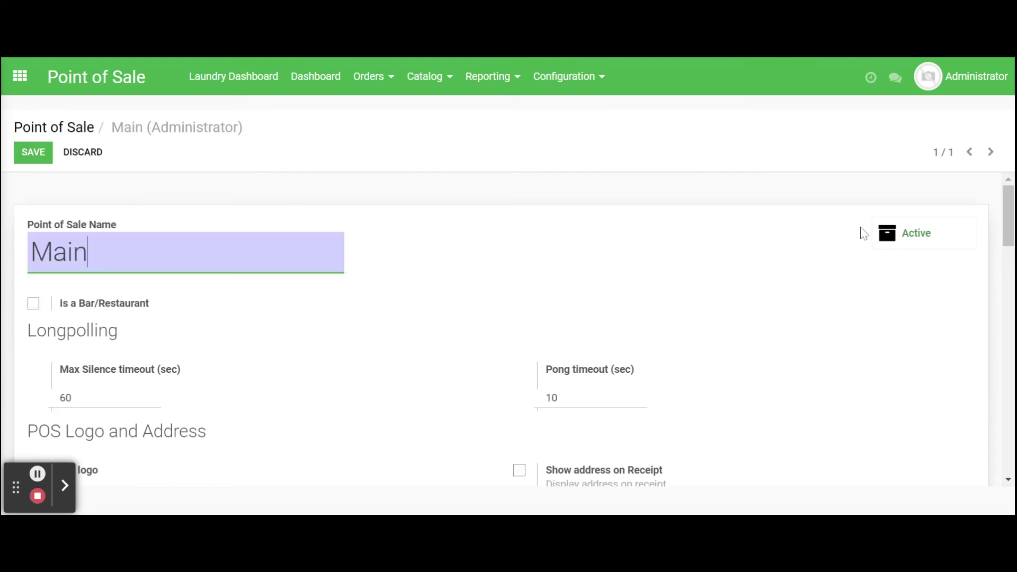
drag(1011, 220, 1006, 382)
drag(1003, 334, 1007, 346)
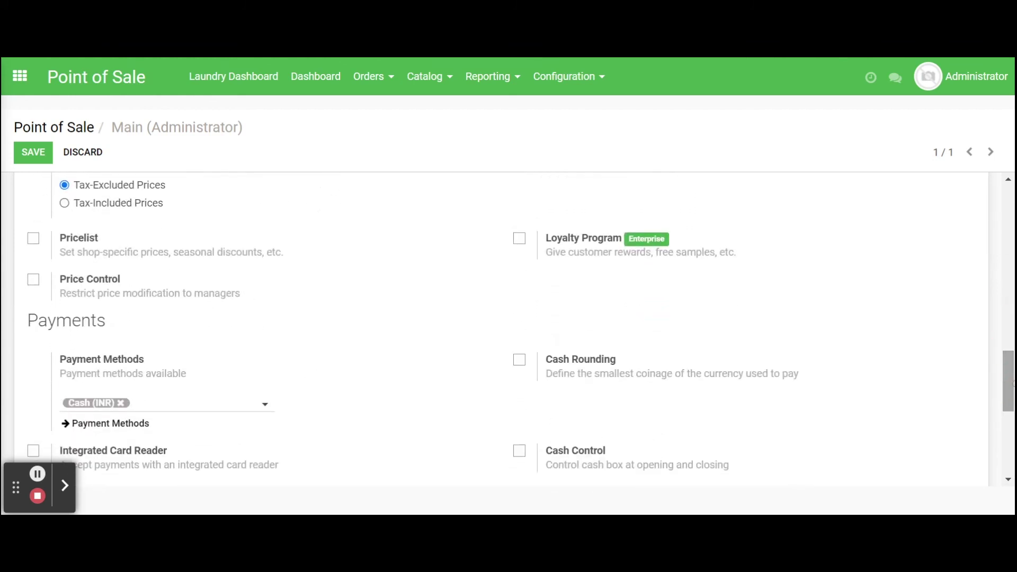
click(248, 411)
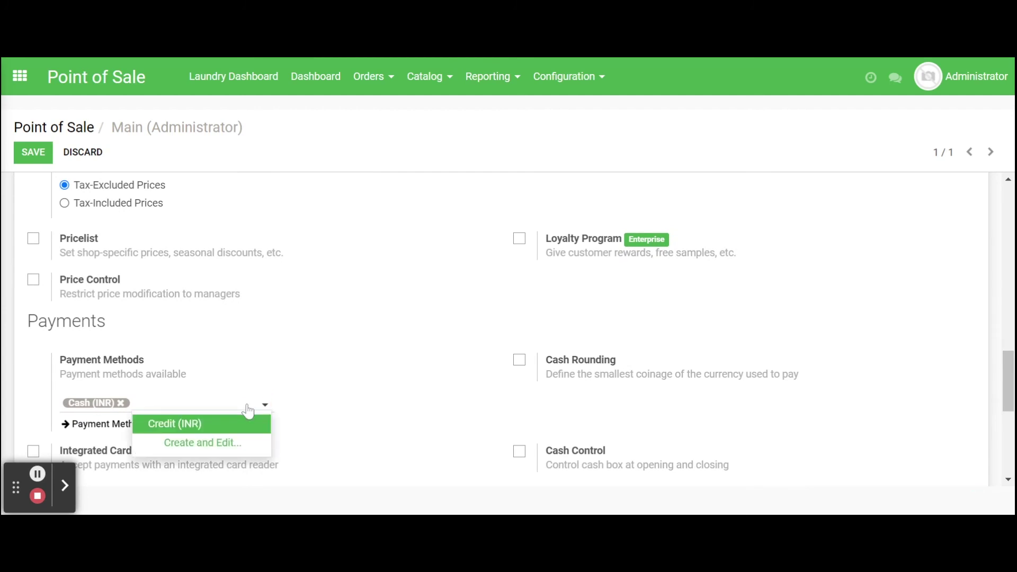
click(232, 424)
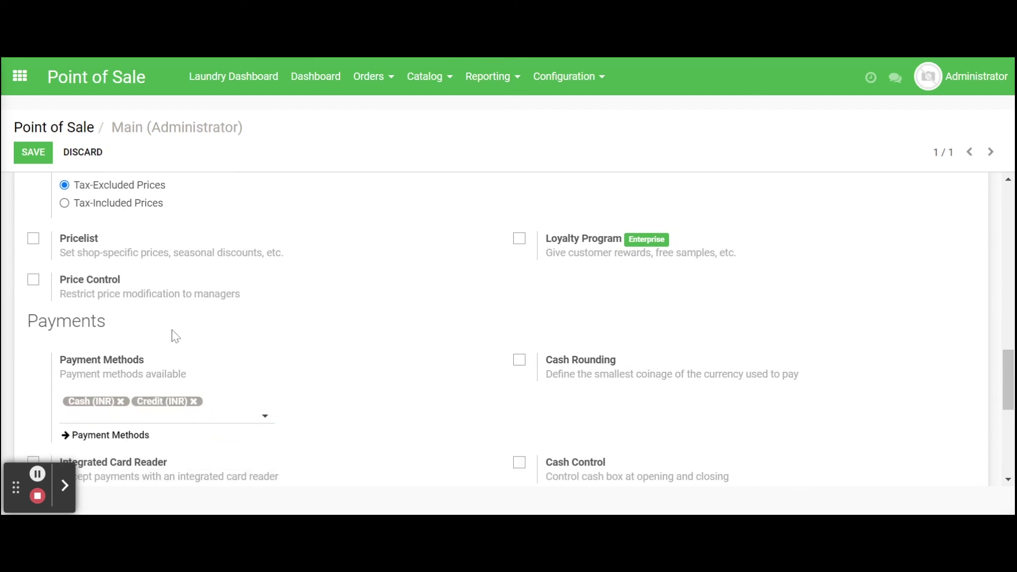
click(41, 162)
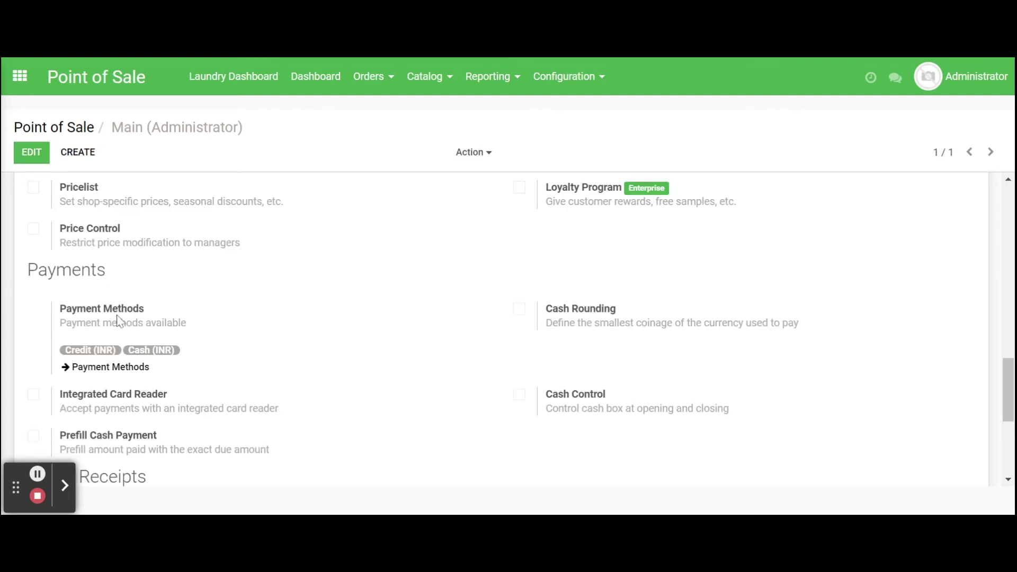
click(110, 368)
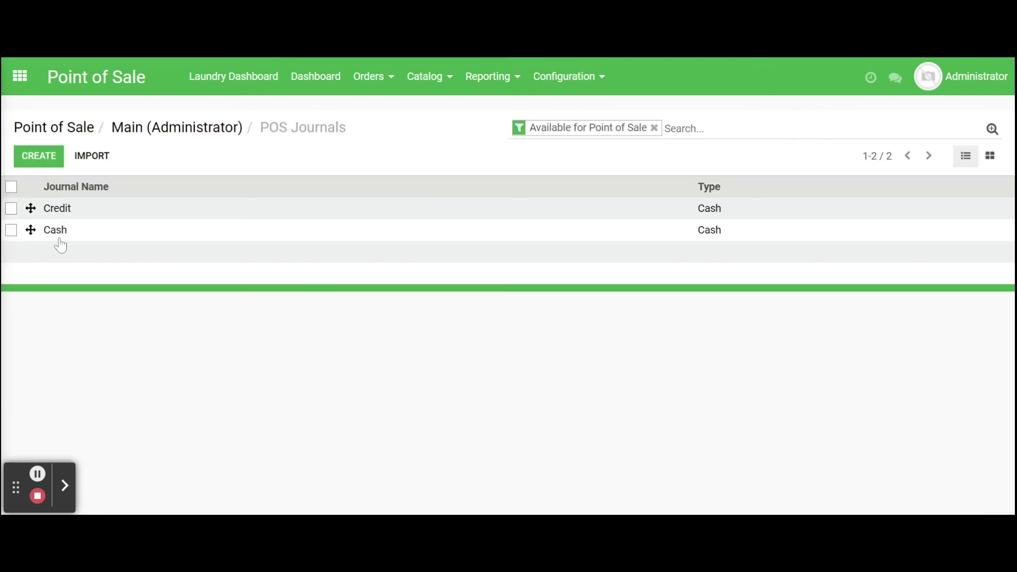
- Verify the Credit journal has Use For Credit Payment enabled, then return to the dashboard
double_click(66, 208)
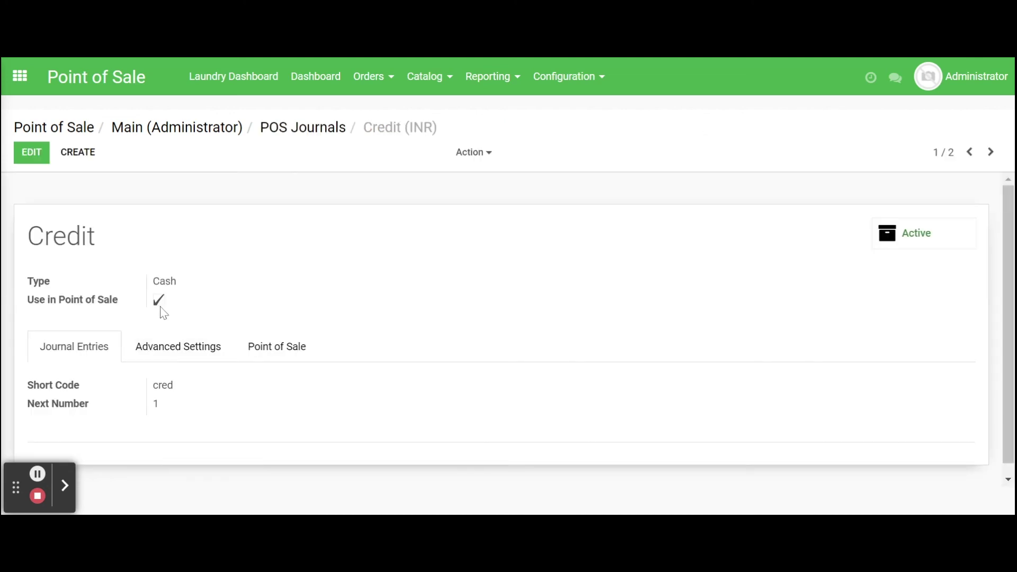
click(281, 360)
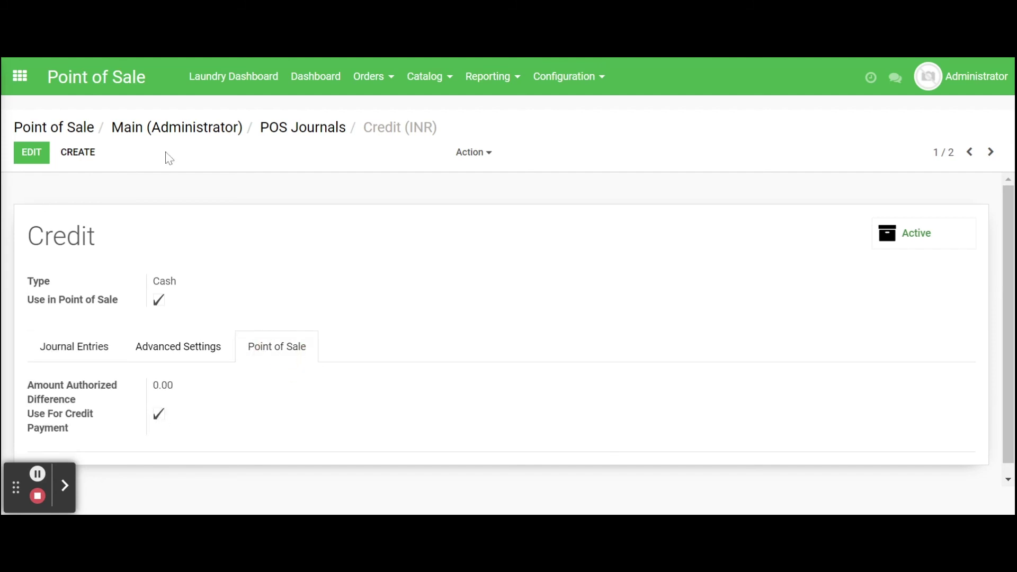
click(316, 89)
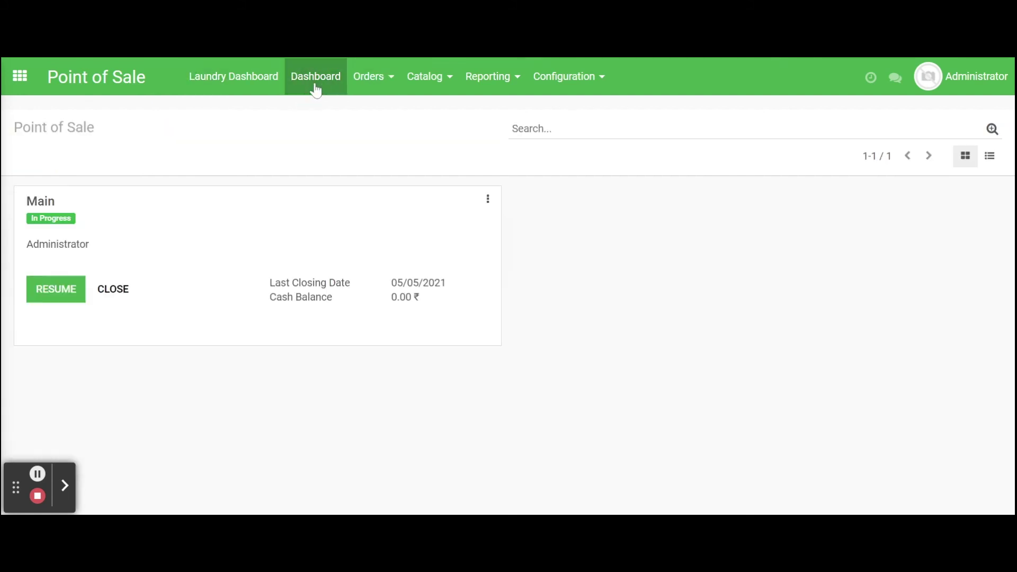
- Resume the Main session and pay 100.00 of the 200.00 ₹ Bed Cover order in cash
click(60, 290)
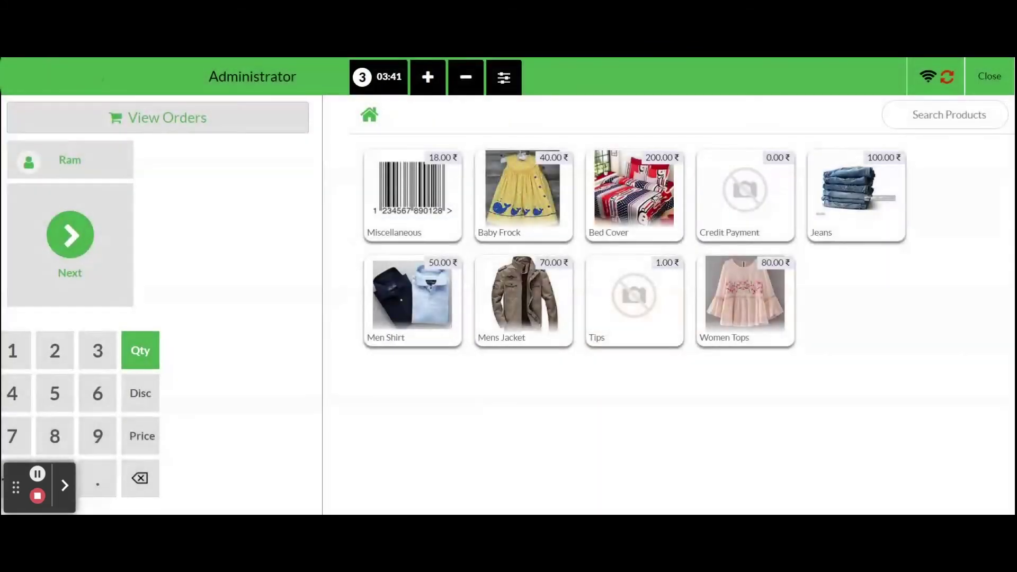
click(62, 291)
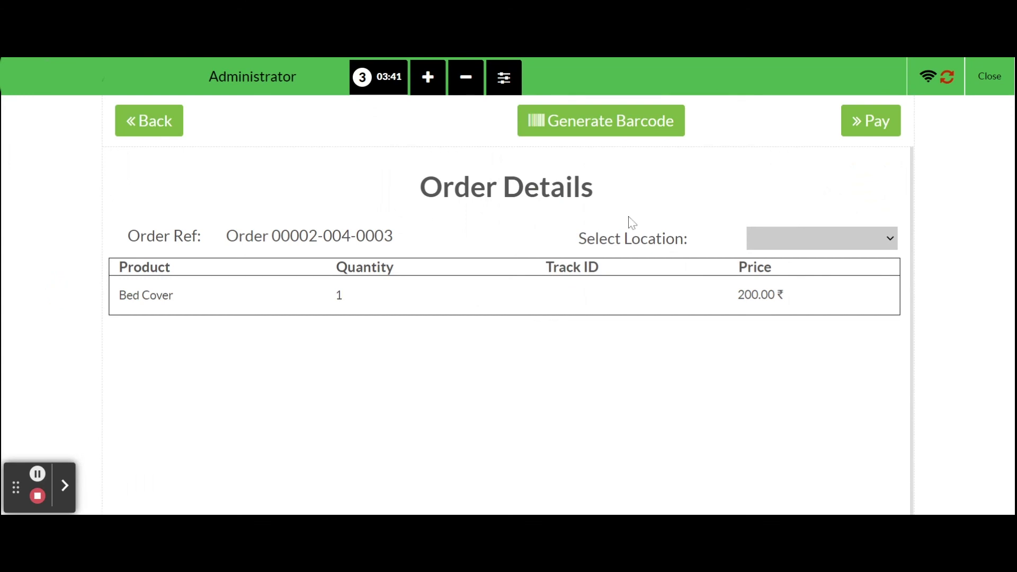
click(885, 121)
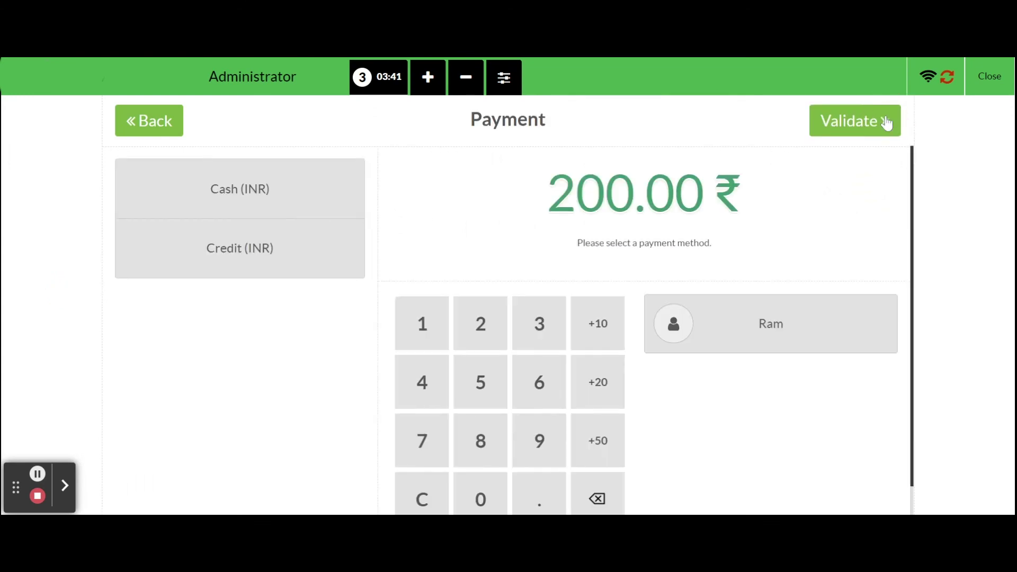
click(316, 208)
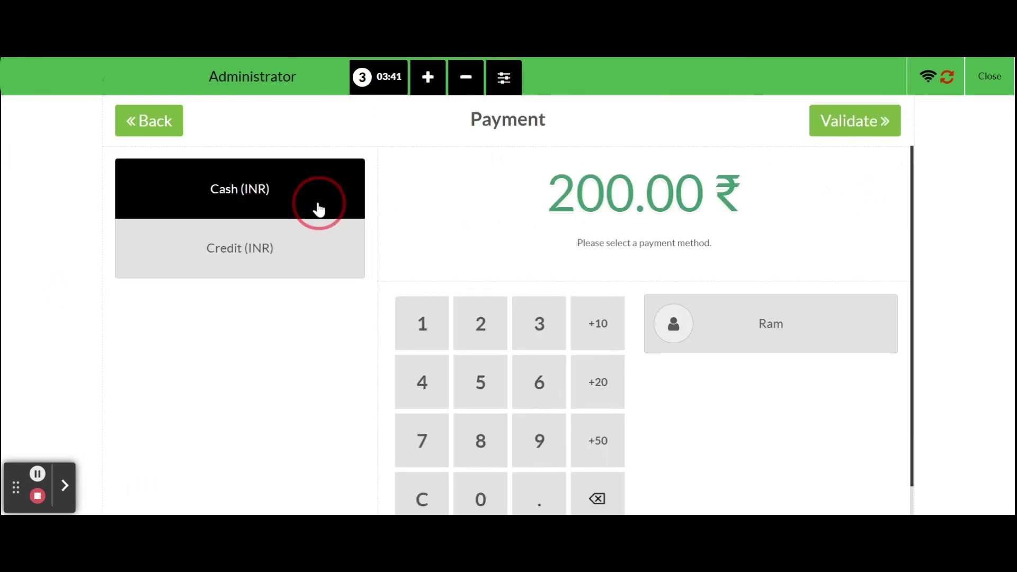
click(418, 326)
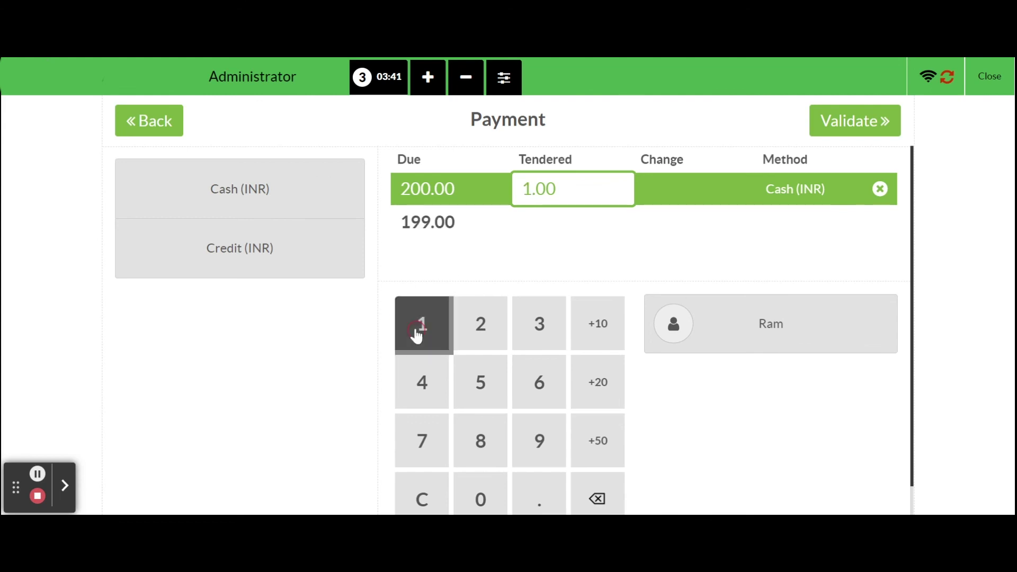
click(485, 506)
click(483, 506)
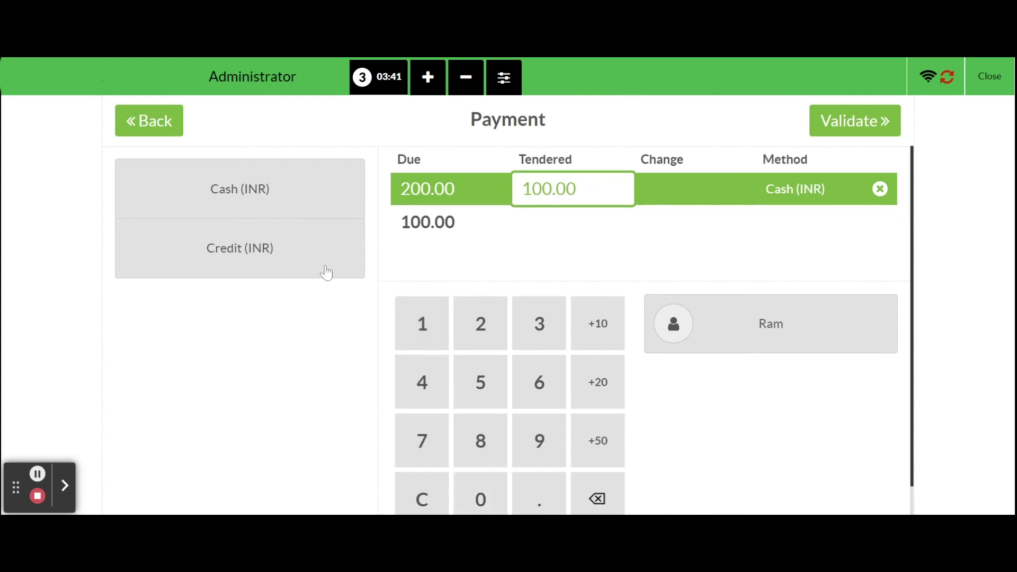
- Put the remaining 100.00 on credit, validate the split payment, and start a new order
click(325, 270)
click(418, 325)
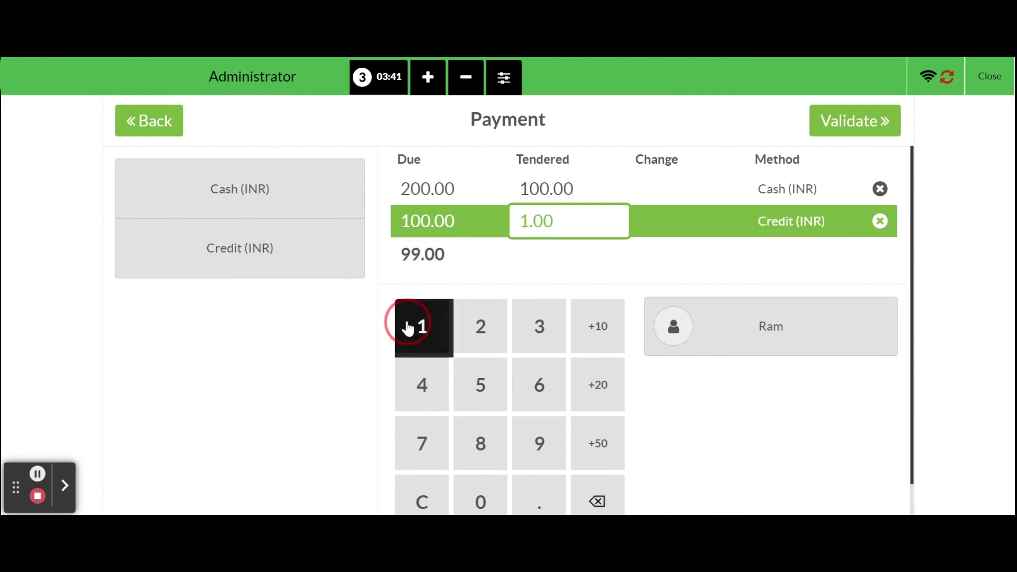
click(483, 504)
click(485, 506)
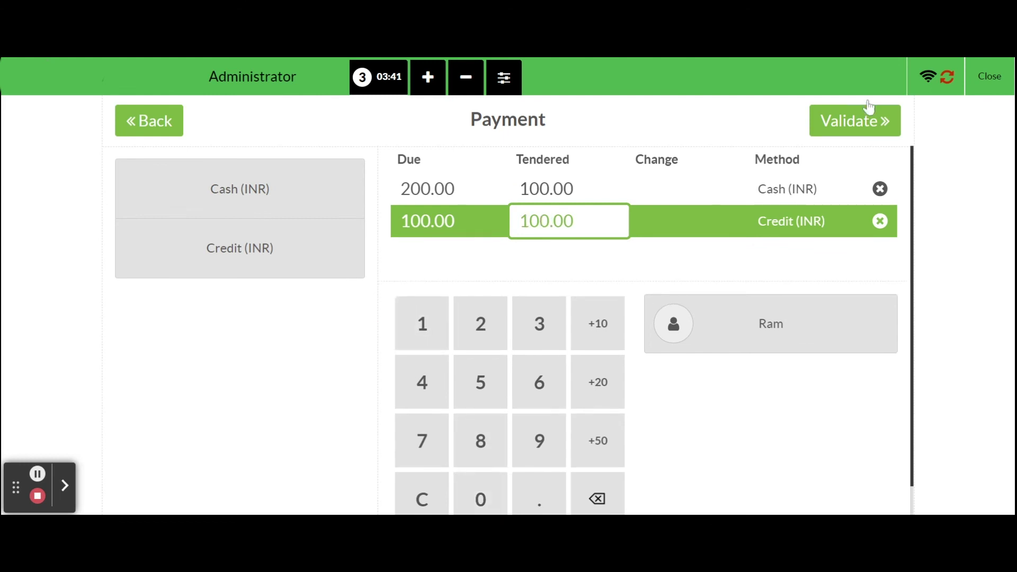
click(859, 118)
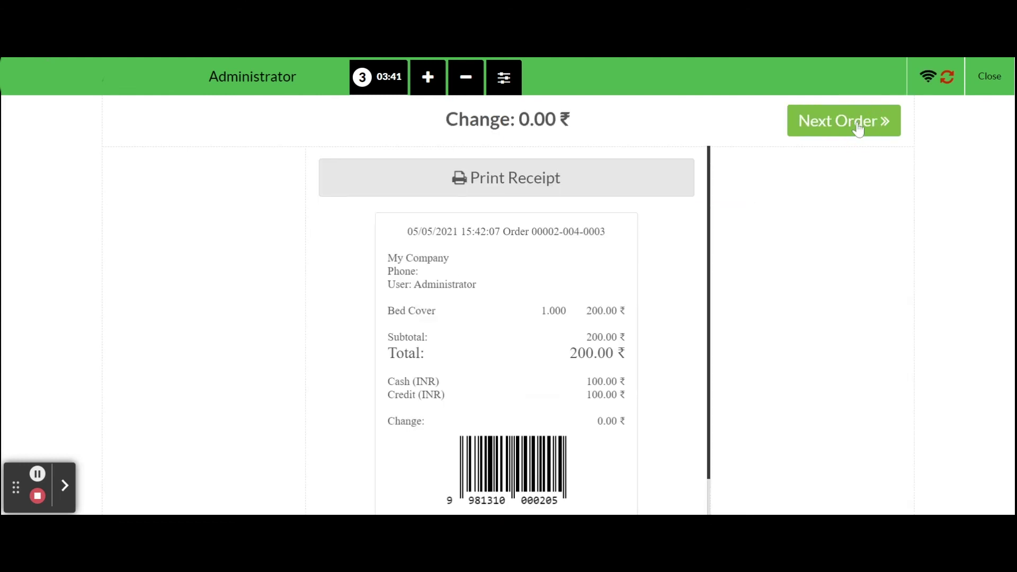
click(859, 129)
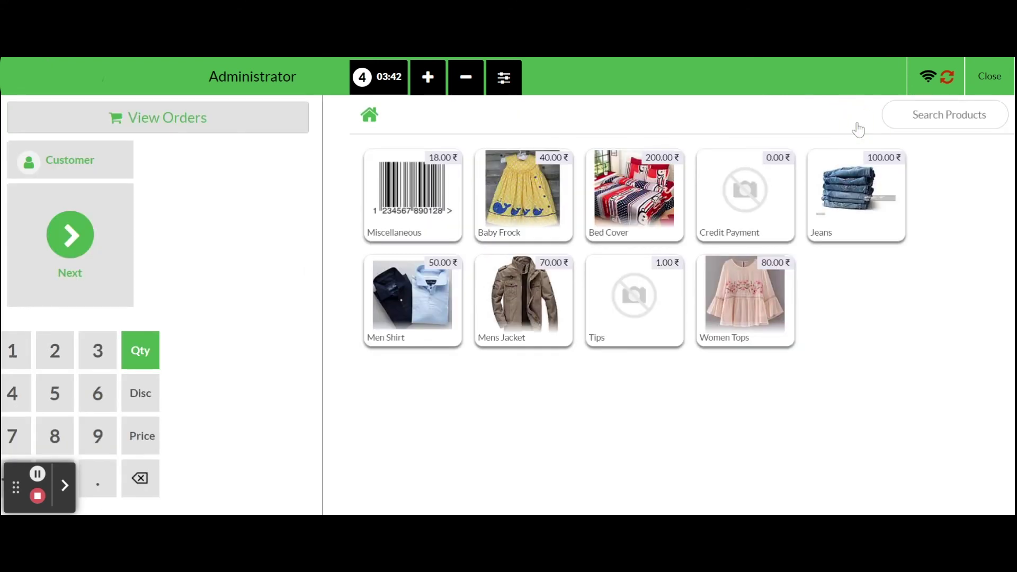
click(188, 112)
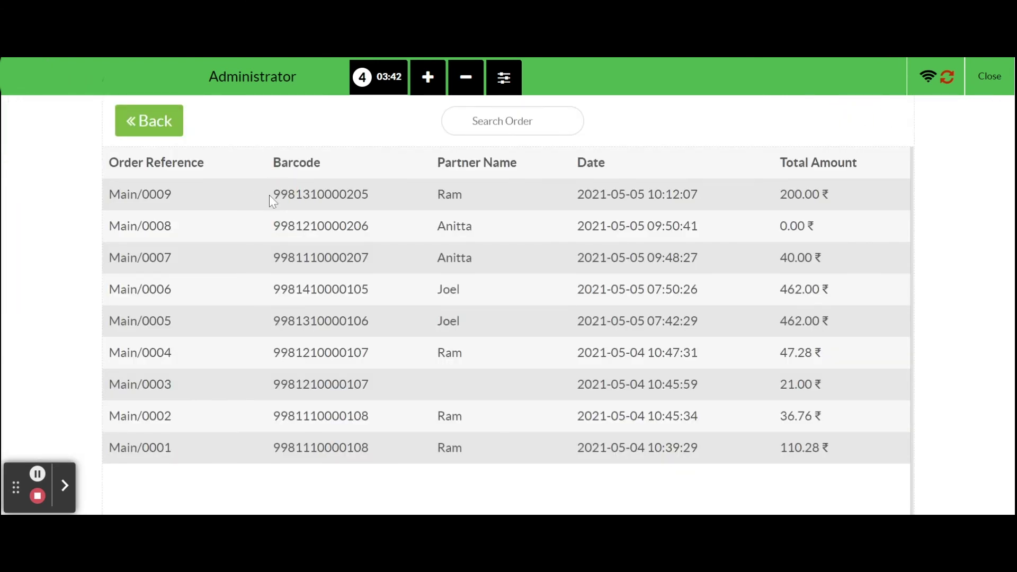
- Deliver all items of order Main/0009 and begin paying its outstanding 100.00 ₹ balance
click(319, 208)
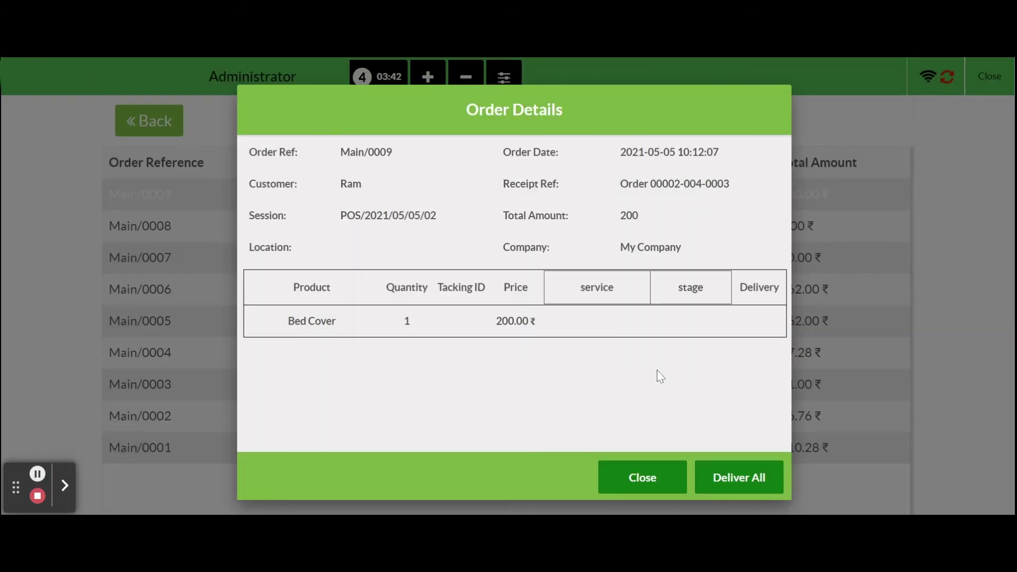
click(741, 490)
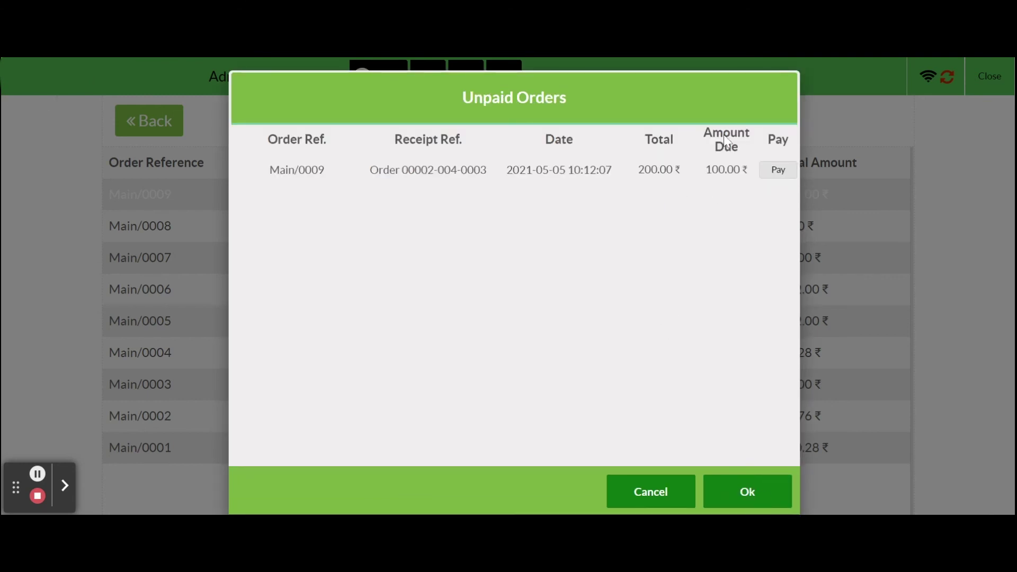
click(778, 170)
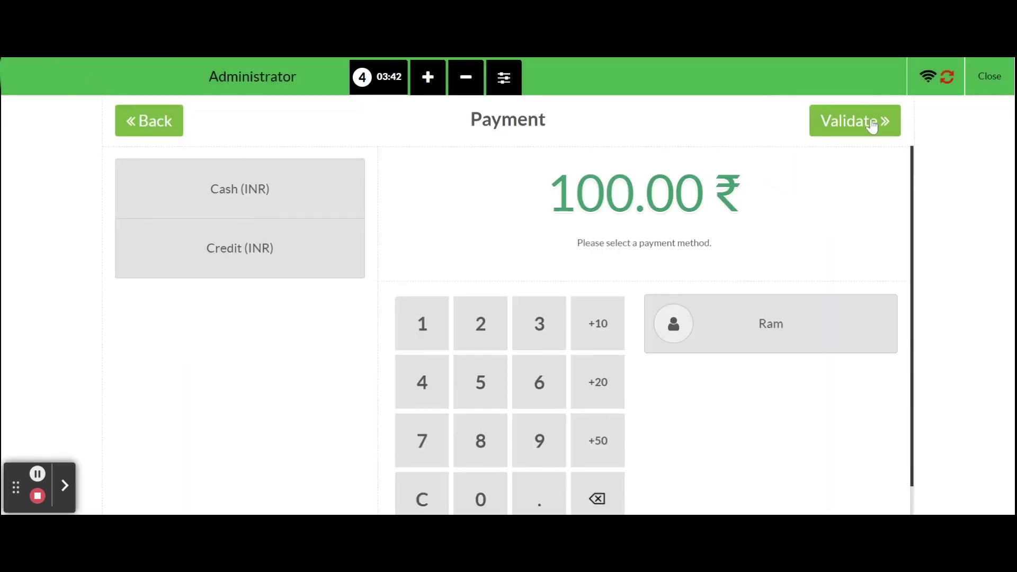
- Settle the 100.00 credit in Cash (INR), validate, and close the point of sale
click(328, 206)
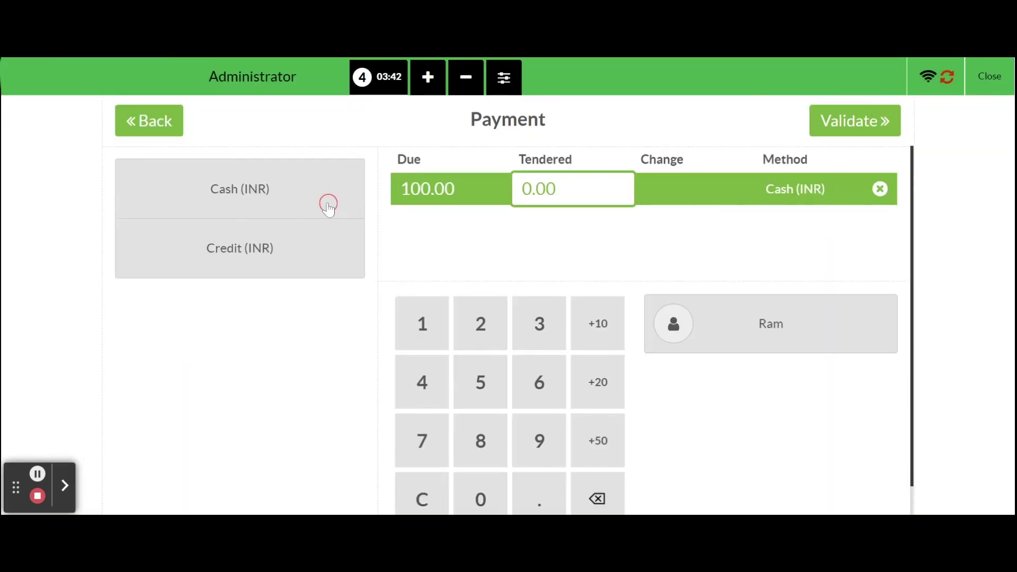
click(422, 324)
click(480, 500)
click(480, 499)
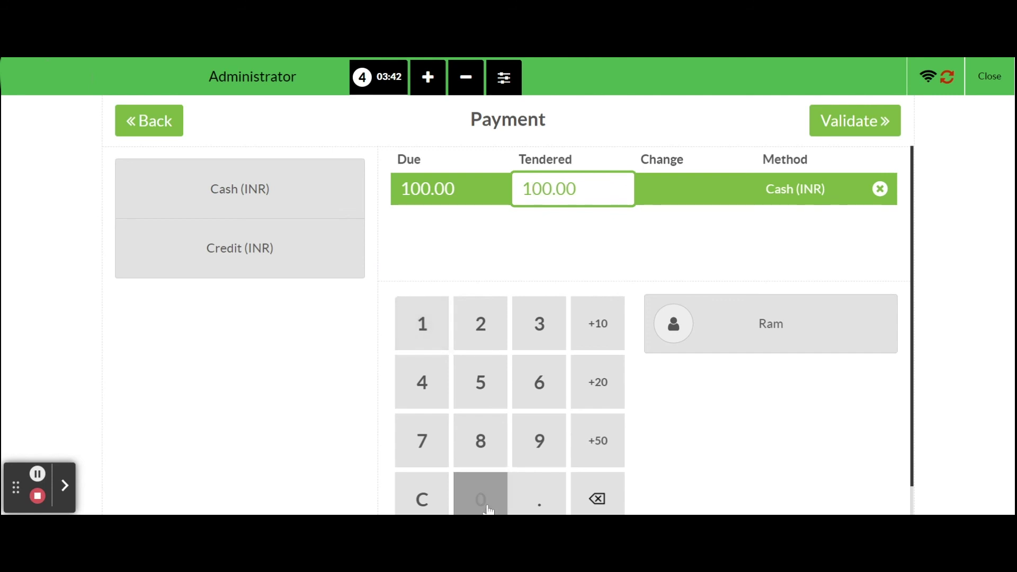
click(869, 123)
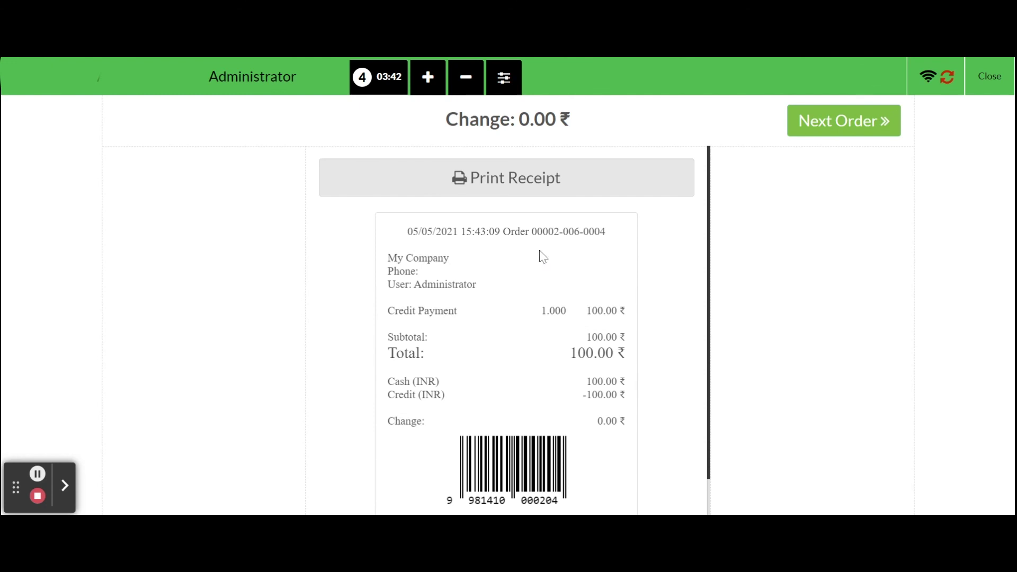
click(986, 80)
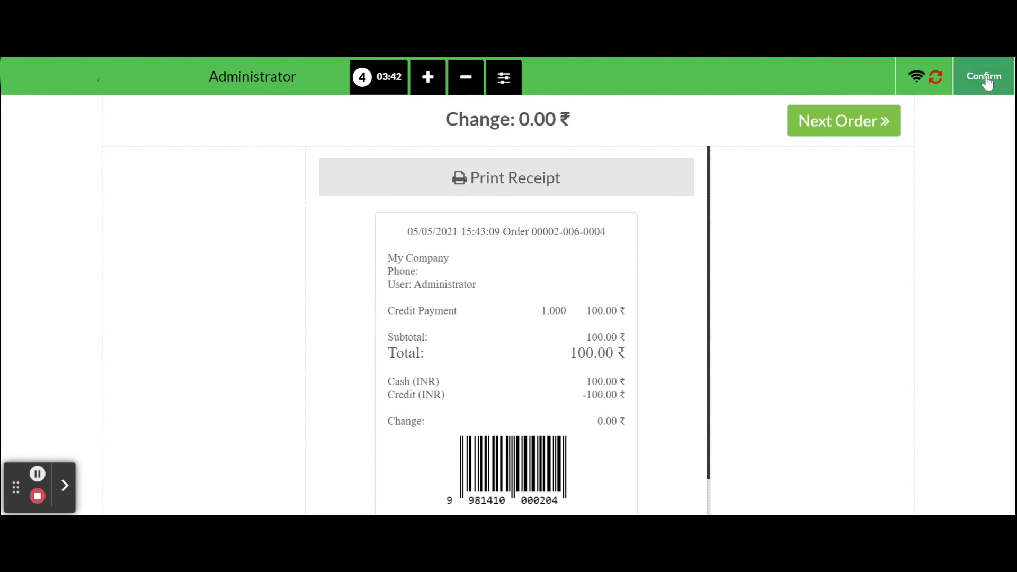
click(987, 81)
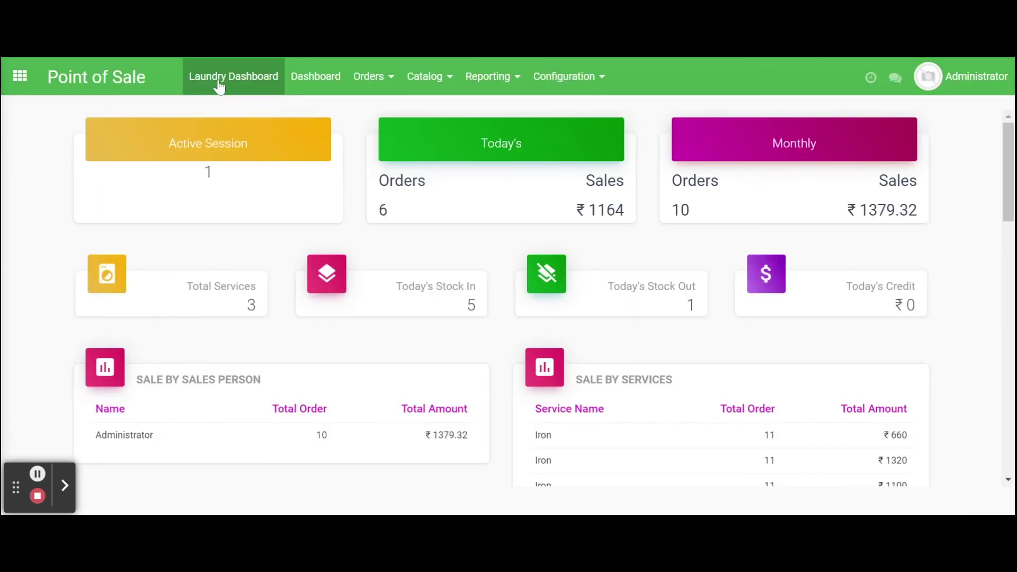